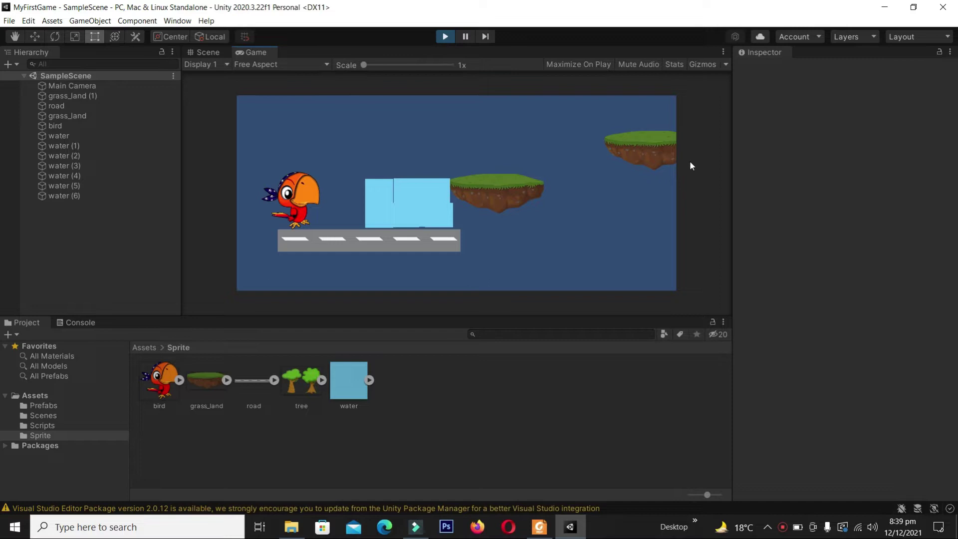
Step: Move the bird right along the road, jump onto the water block, then walk it off the left edge
key("Right")
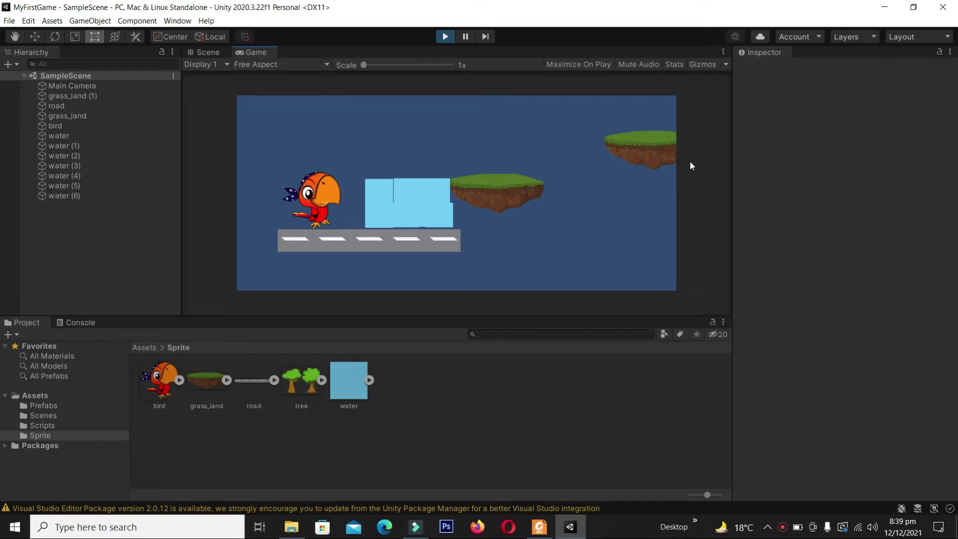
key("Left")
key("space")
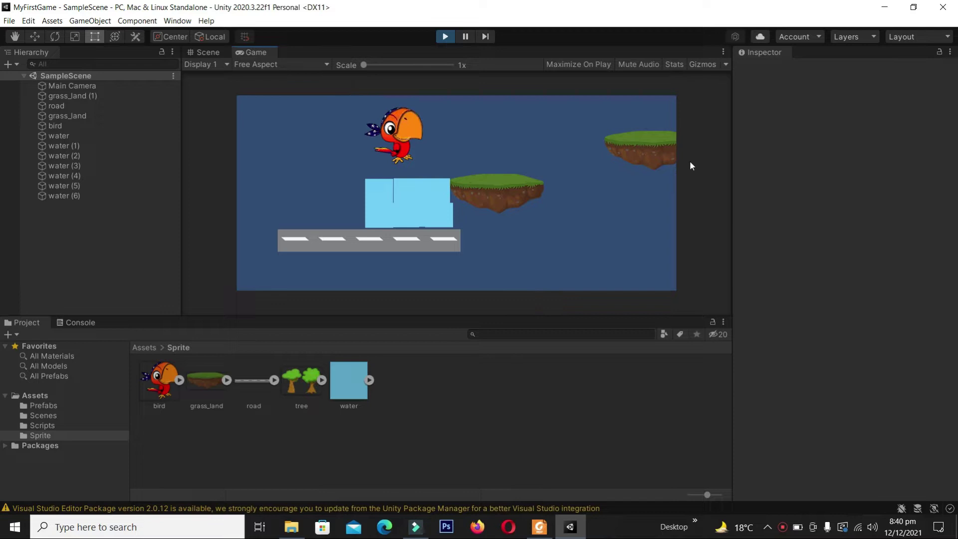
key("space")
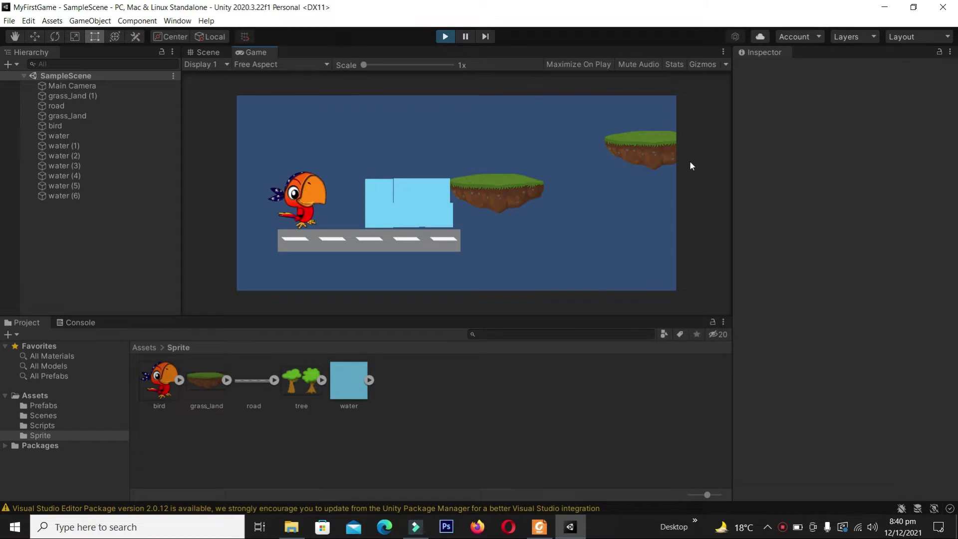
key("Left")
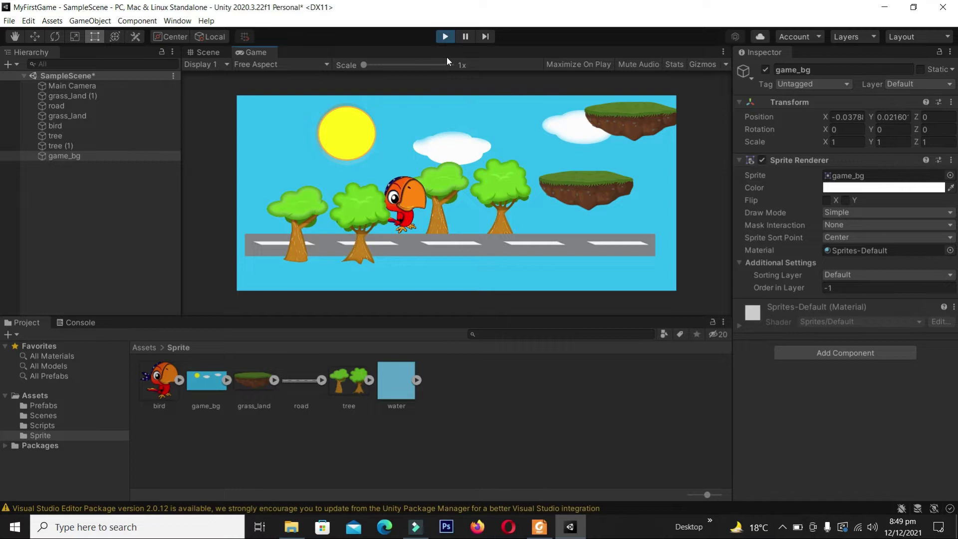
Step: Exit Play mode to get back to the editable Scene view
left_click(445, 36)
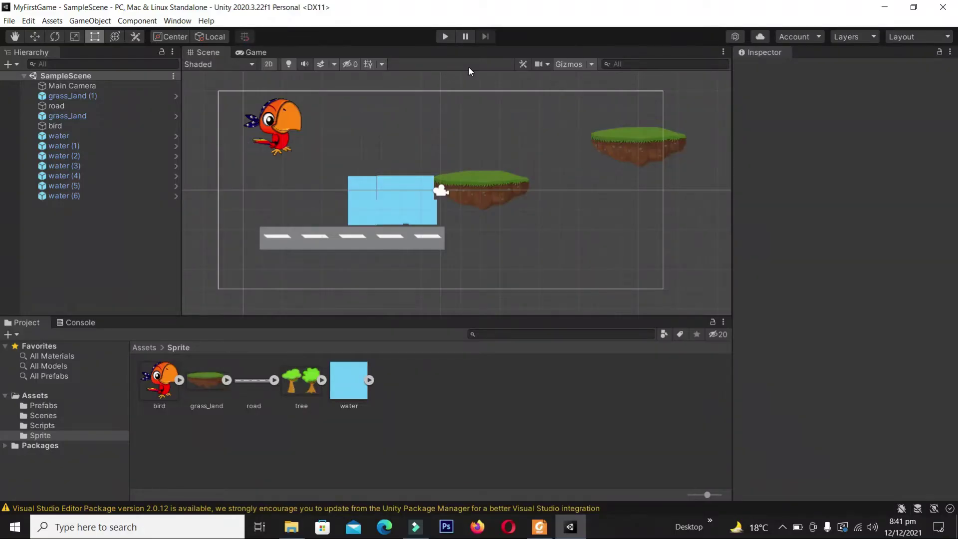
Step: Box-select the water blocks in the scene, then select the water prefab in Assets > Prefabs
left_click_drag(305, 177, 470, 254)
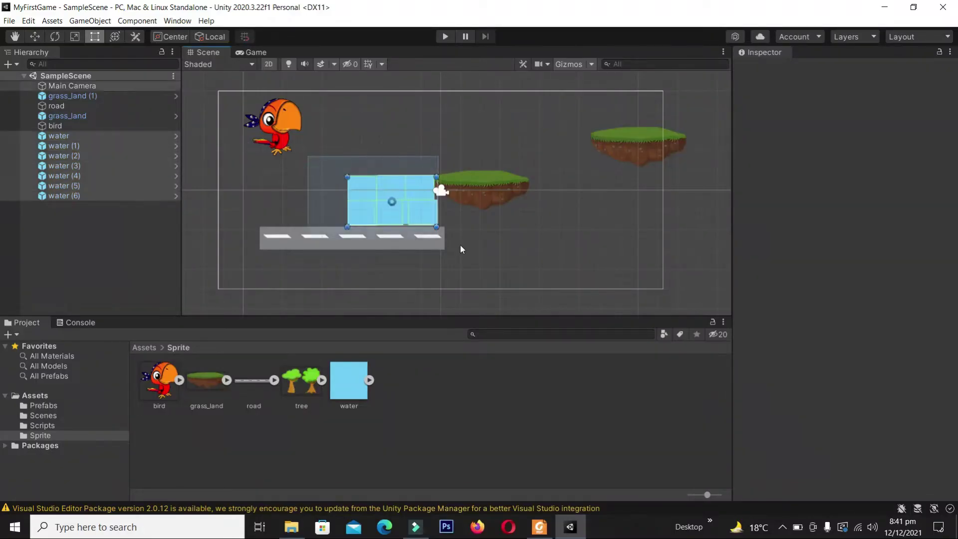
left_click(495, 240)
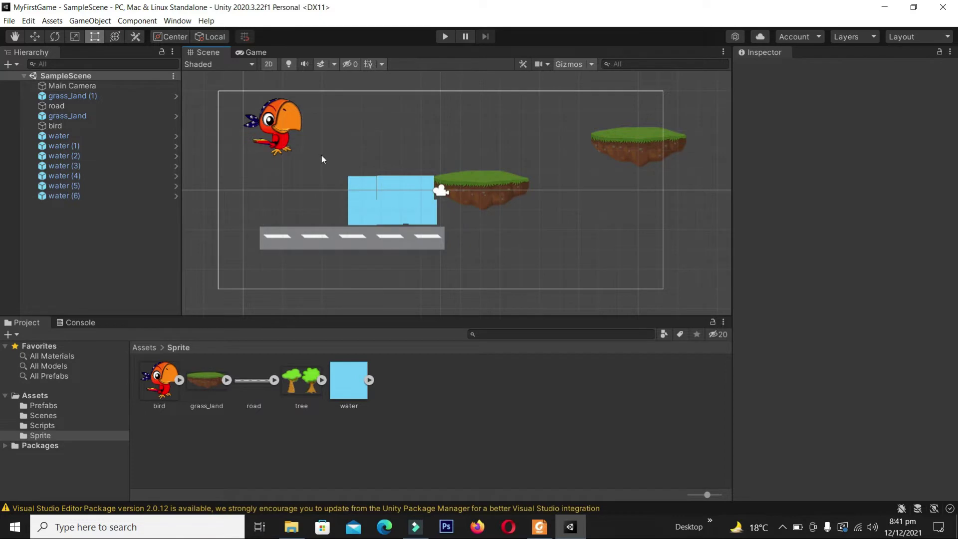
left_click_drag(321, 154, 450, 225)
left_click(522, 242)
left_click(43, 406)
left_click(202, 391)
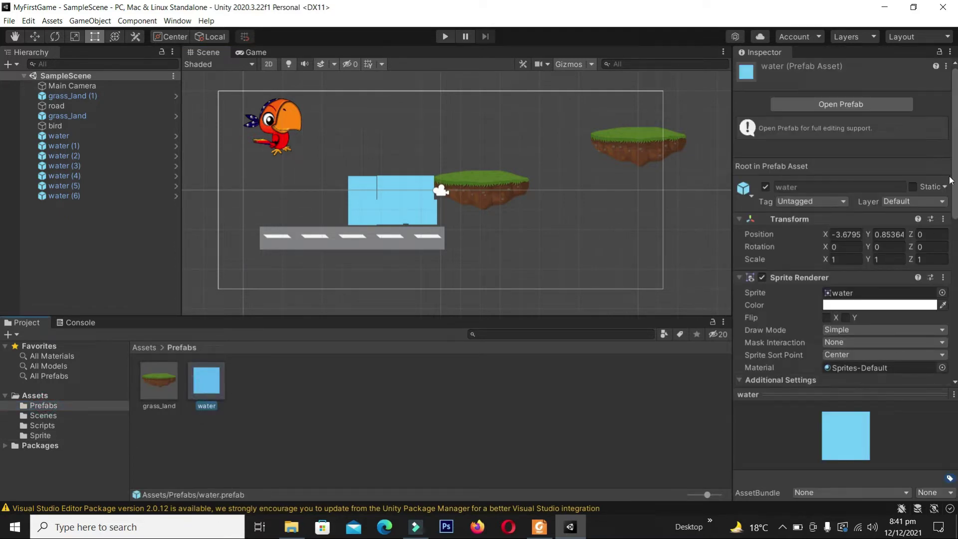
mouse_move(955, 157)
left_mouse_down()
mouse_move(954, 325)
mouse_move(954, 270)
left_mouse_up()
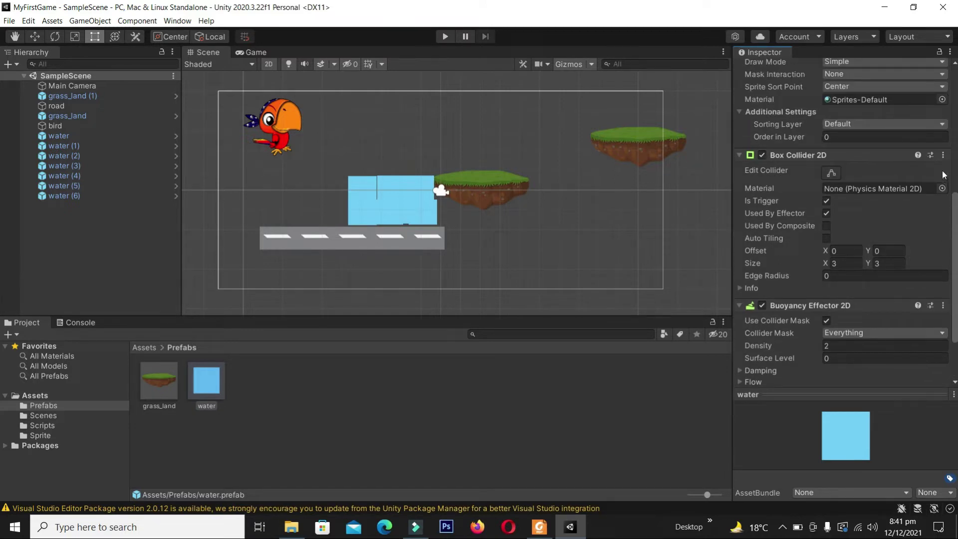
Step: Remove Buoyancy Effector 2D and Box Collider 2D from the water prefab
left_click(943, 305)
left_click(879, 335)
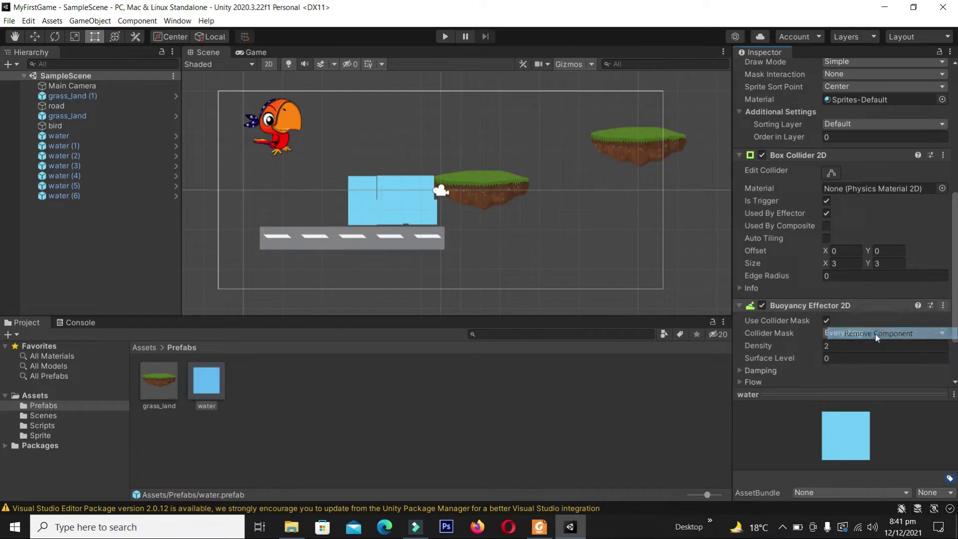
left_click(942, 169)
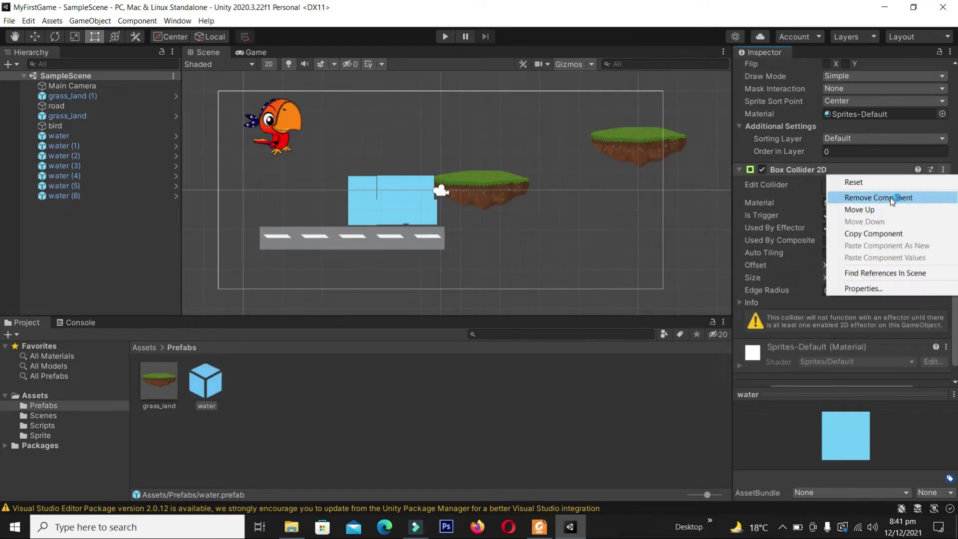
left_click(879, 198)
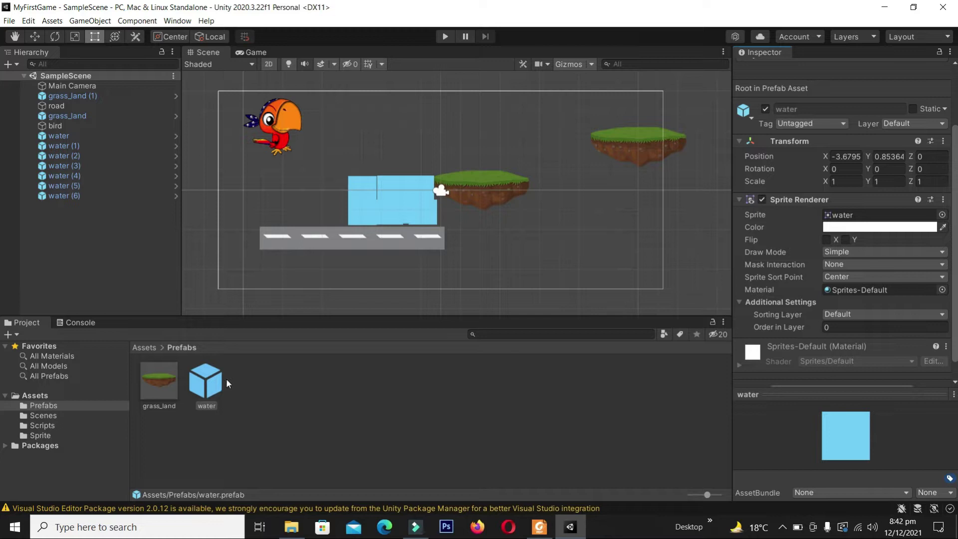
Step: Delete the water prefab from the project and confirm
left_click(214, 383)
key("Delete")
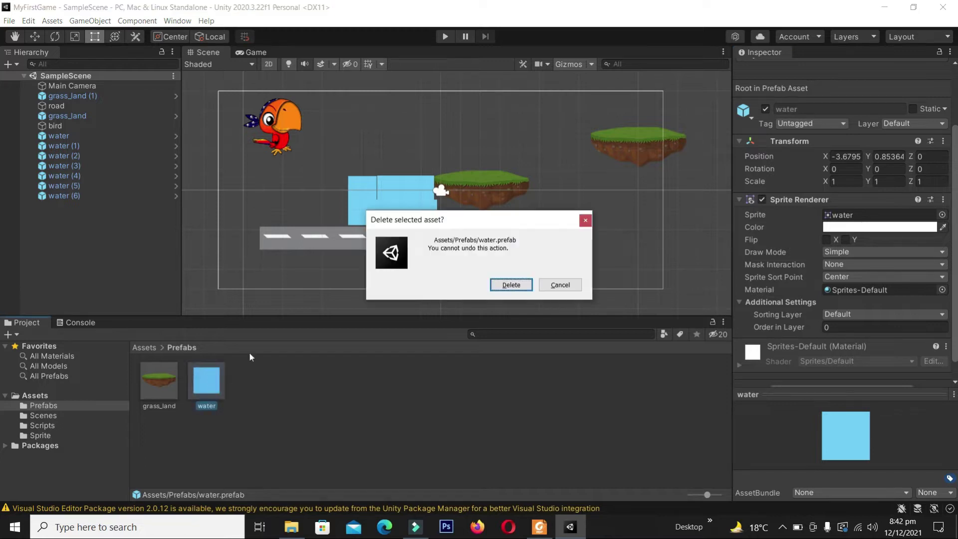
left_click(511, 286)
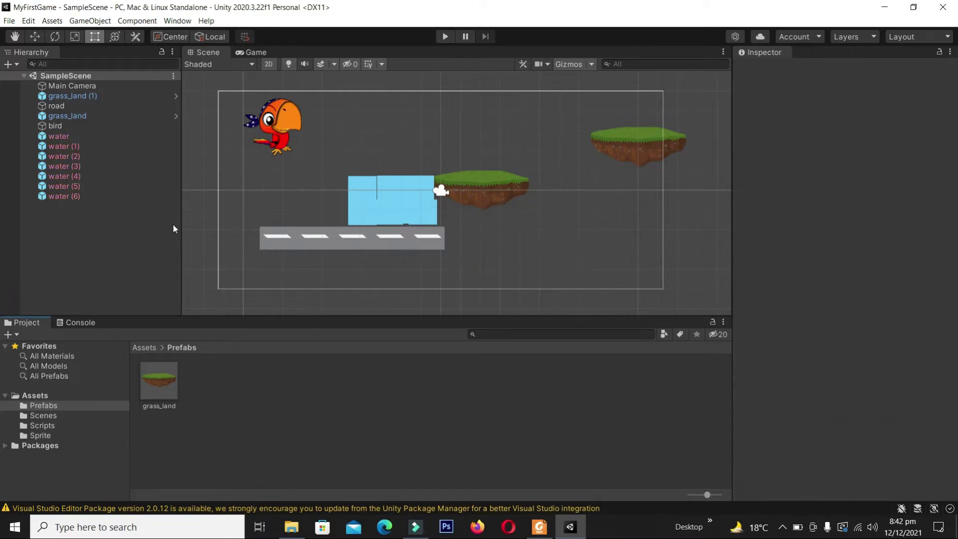
Step: Delete the seven scene objects water through water (6) from the Hierarchy
left_click(49, 135)
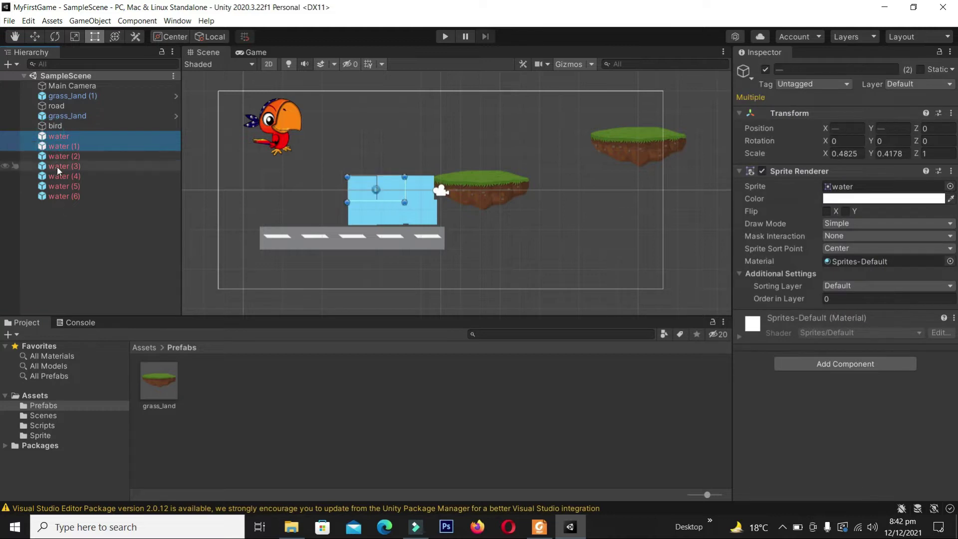
left_click(58, 163, "shift")
left_click(69, 178, "shift")
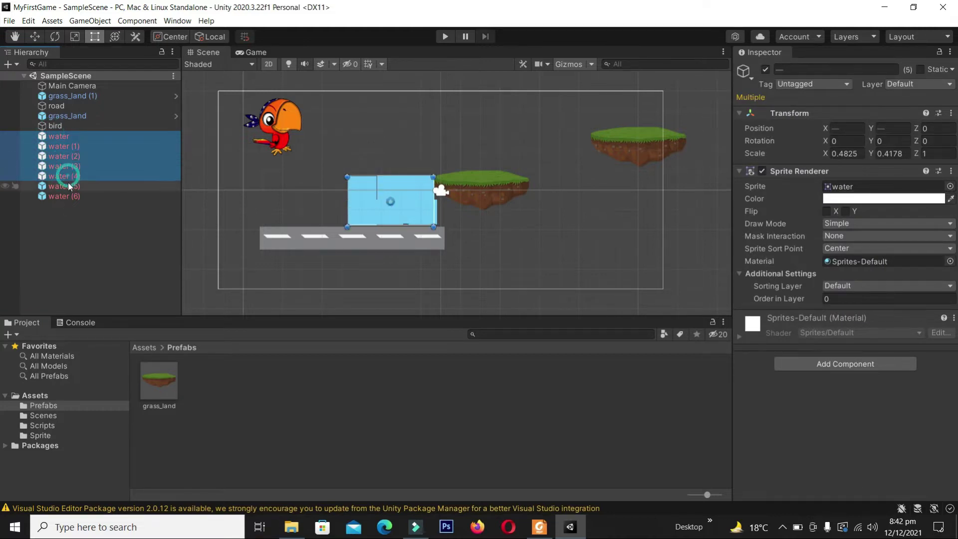
left_click(68, 196, "shift")
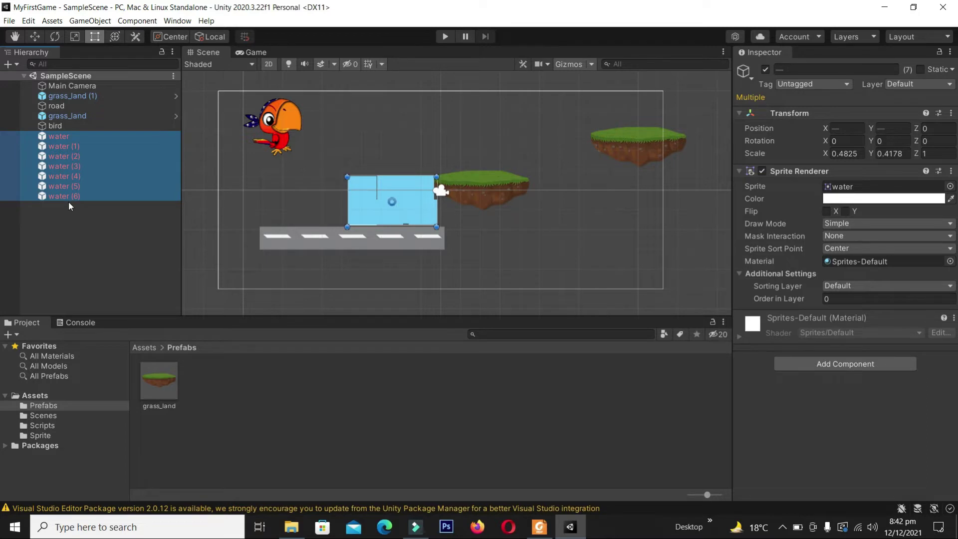
key("Delete")
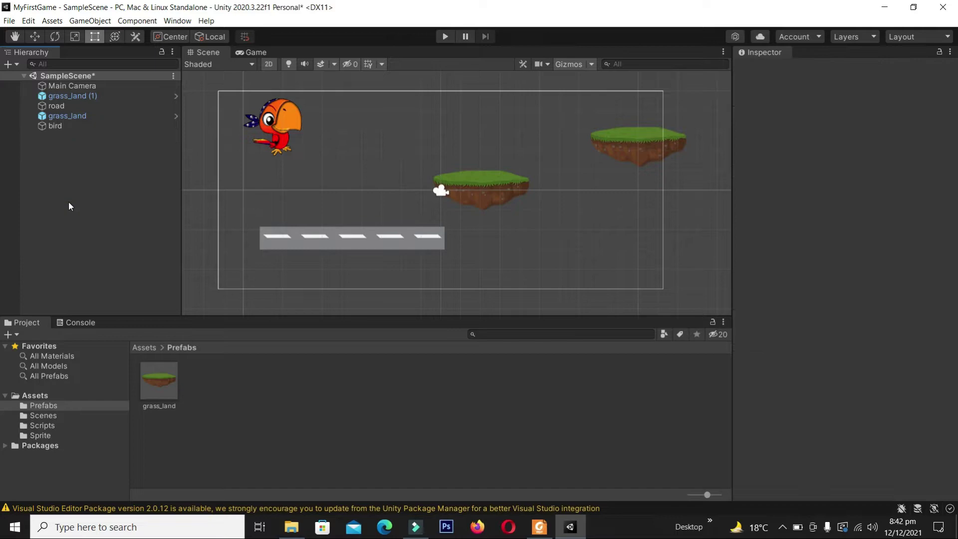
Step: Preview tree.png and the game_bg.png sky background from the Game Object folder
left_click(291, 527)
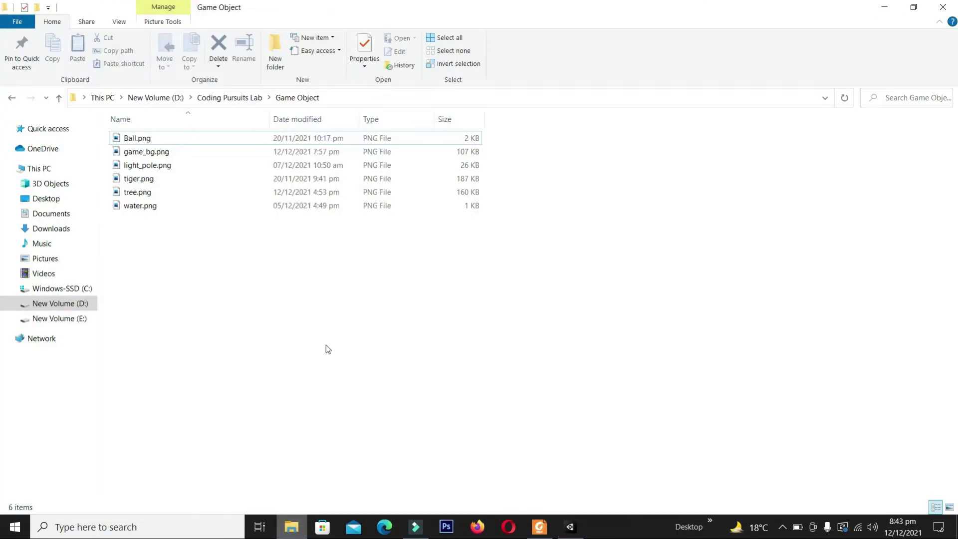
left_click(148, 194)
double_click(150, 193)
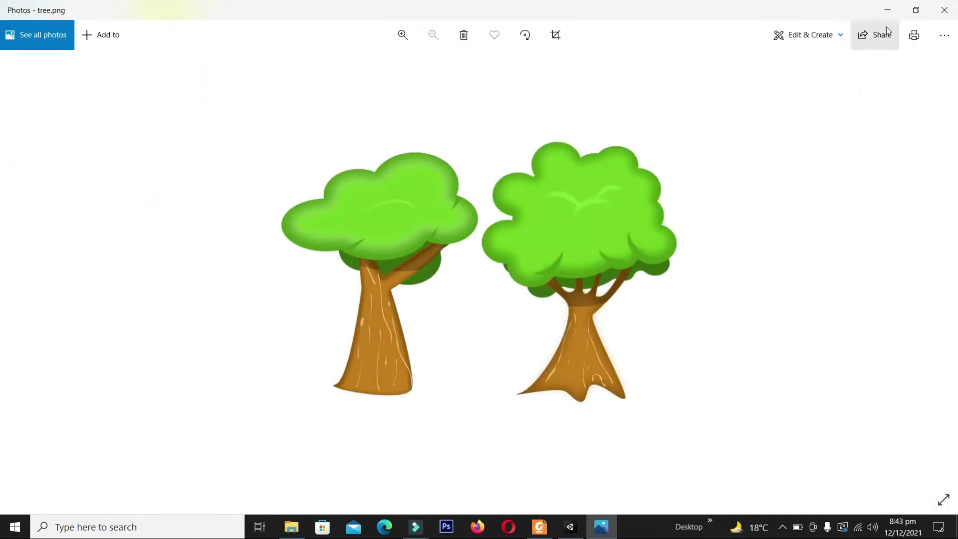
left_click(944, 9)
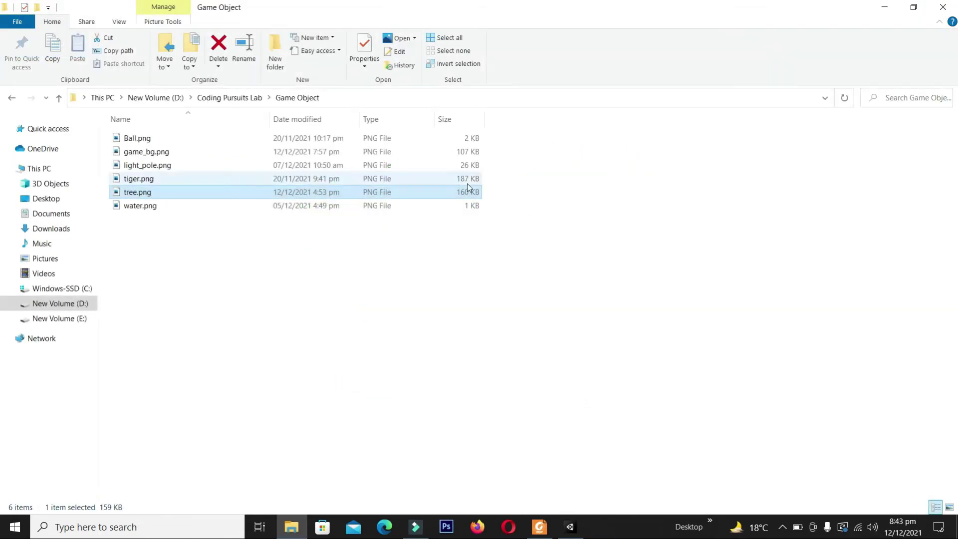
left_click(161, 154)
double_click(161, 153)
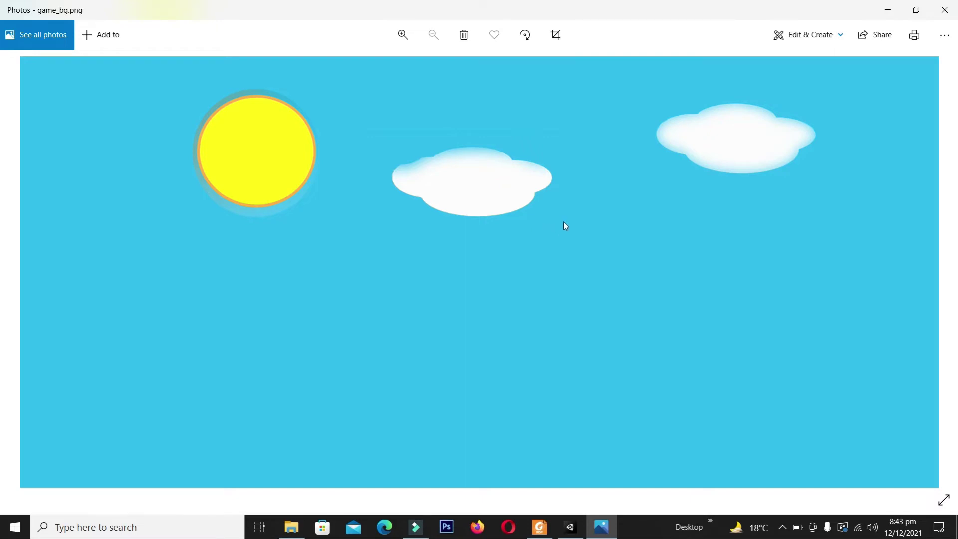
Step: Close the image preview and raise the middle island grass_land (1) to the top centre
left_click(944, 10)
left_click(570, 526)
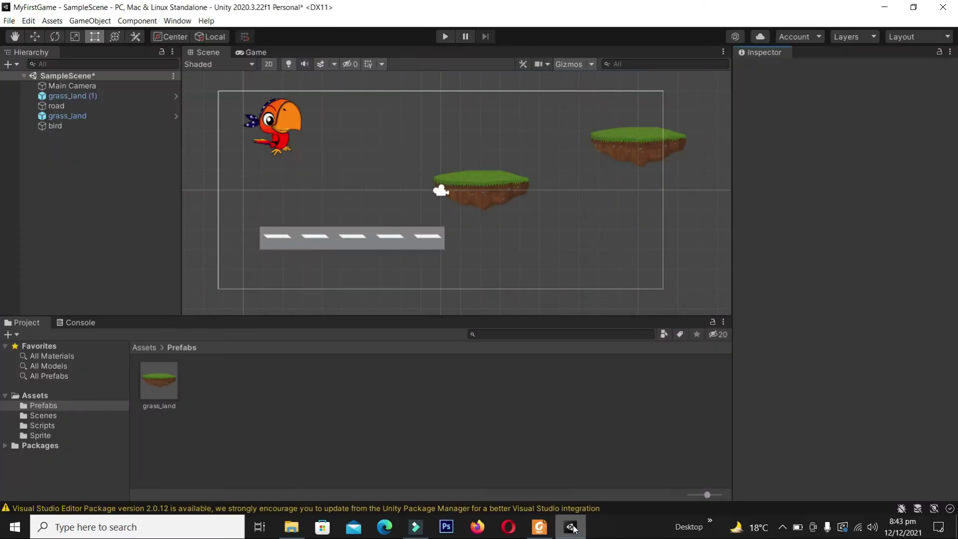
left_click(492, 196)
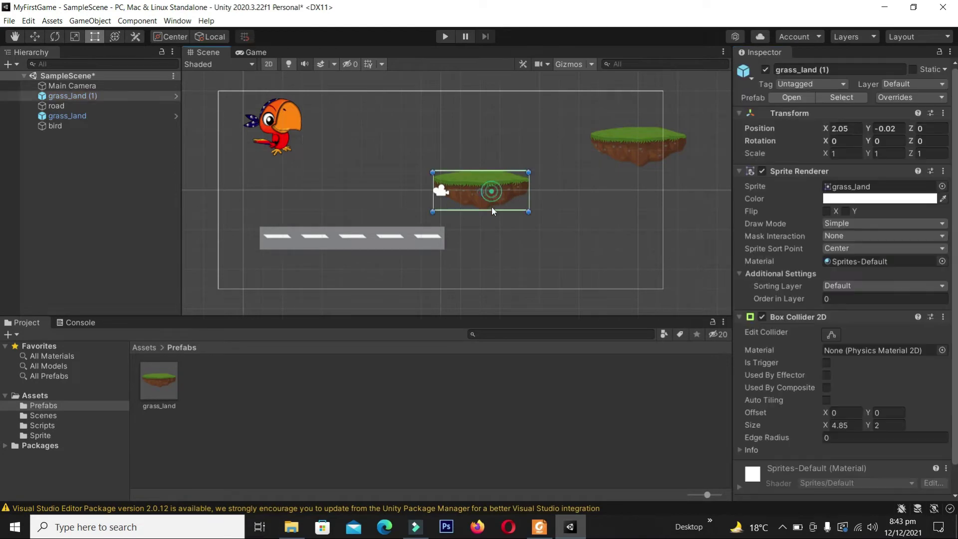
left_click_drag(491, 192, 533, 125)
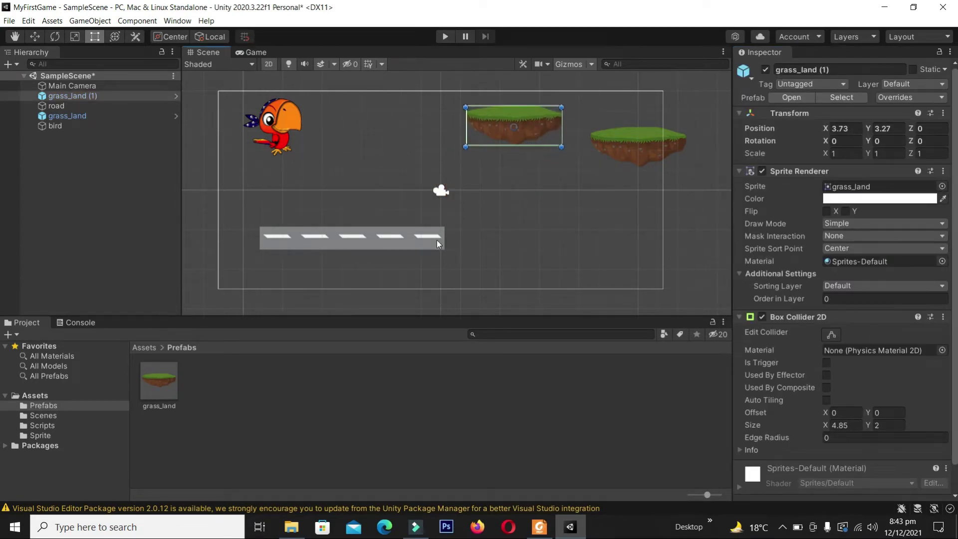
Step: Shift the road left and stretch it much wider to the right
left_click(406, 240)
left_click_drag(420, 238, 396, 241)
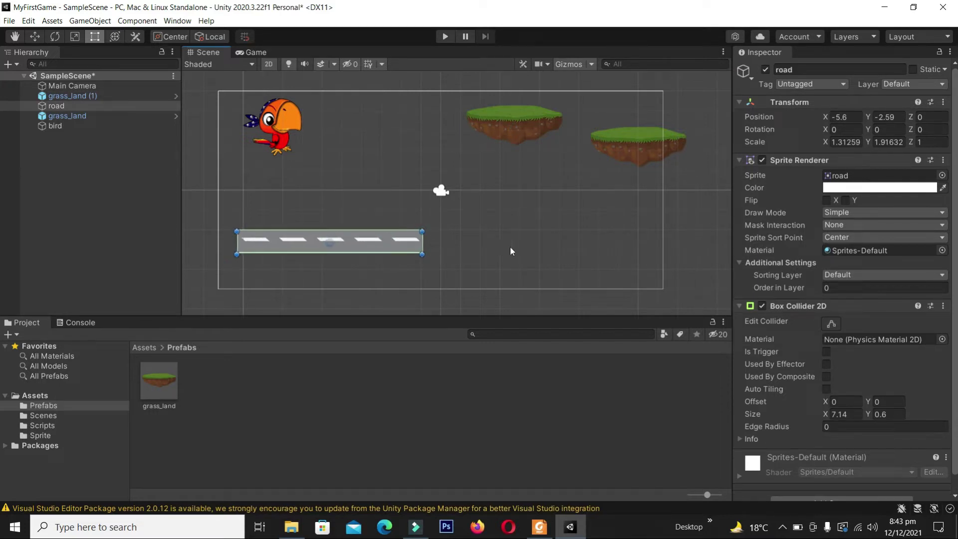
left_click_drag(383, 246, 374, 244)
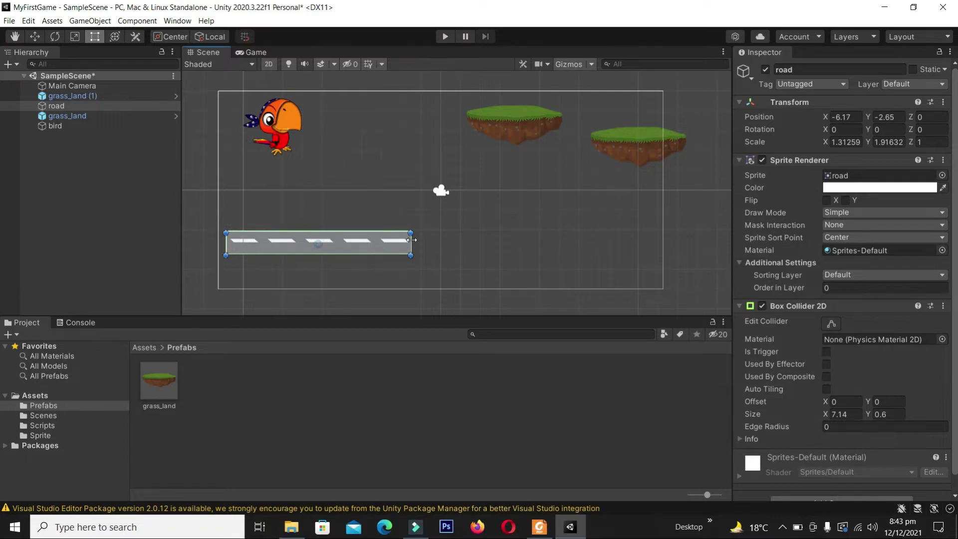
left_click_drag(410, 240, 642, 232)
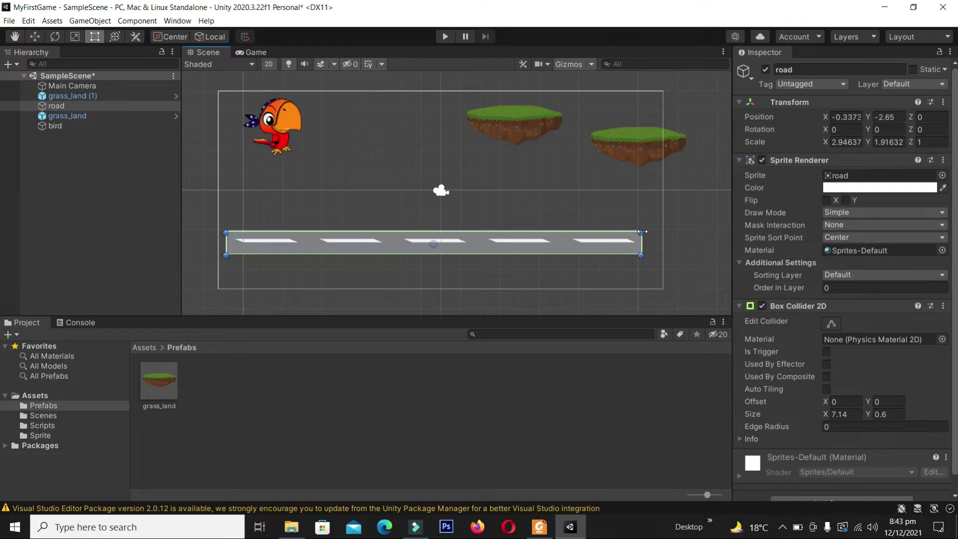
left_click(499, 201)
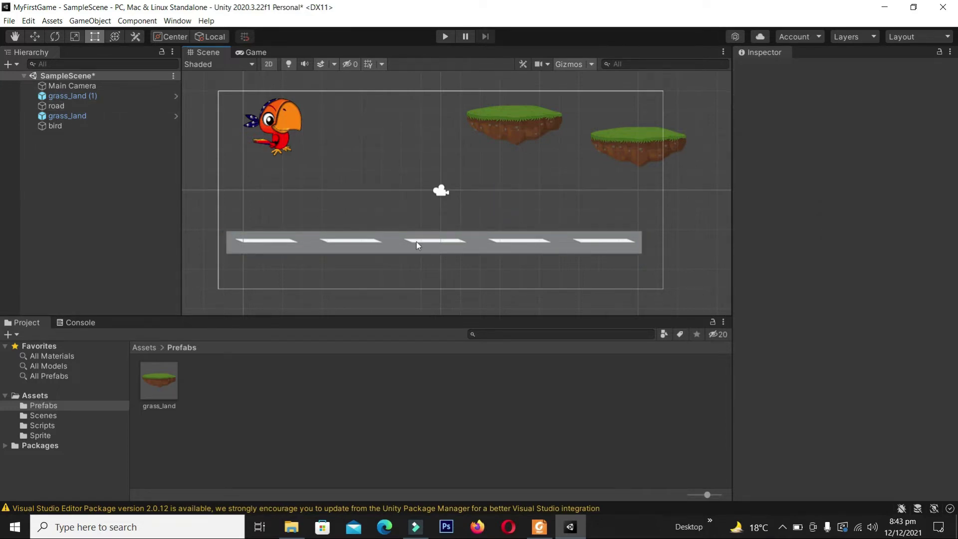
left_click(296, 376)
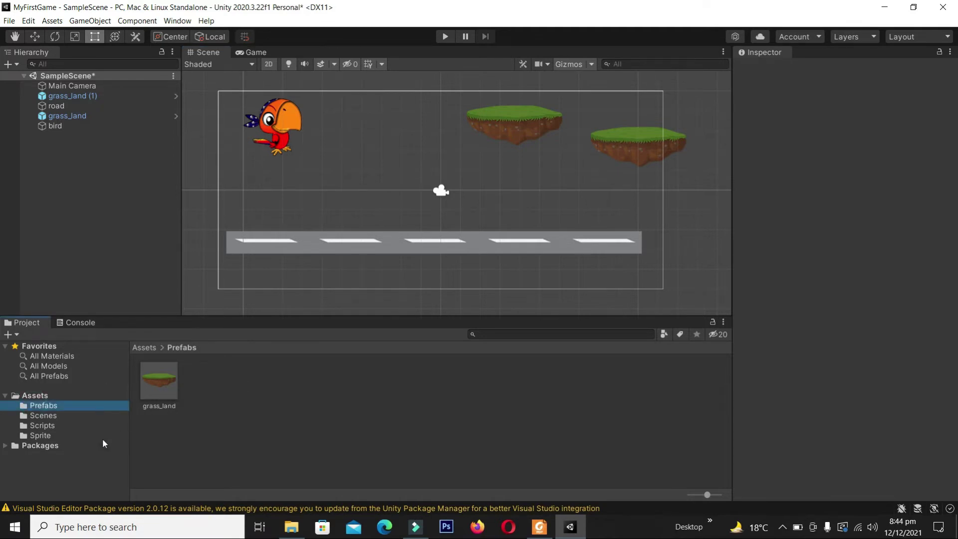
Step: Import tree.png and game_bg.png from Explorer into the project's Sprite folder
left_click(42, 436)
left_click(292, 526)
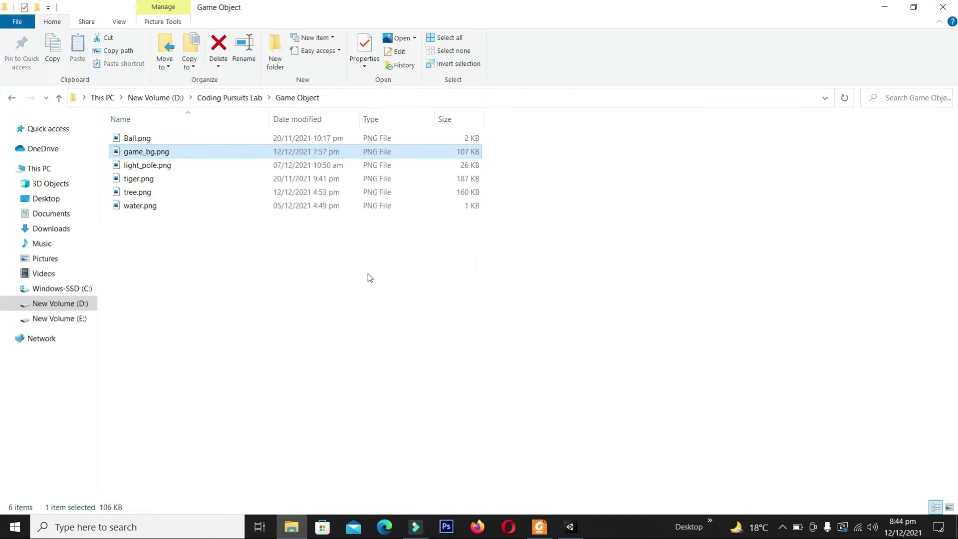
left_click(150, 192)
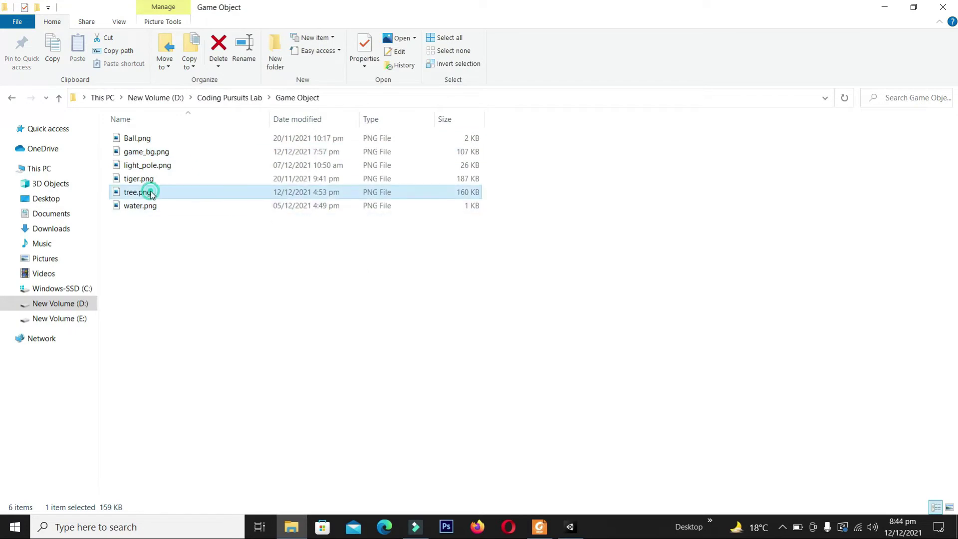
left_click(153, 152, "ctrl")
mouse_move(153, 152)
left_mouse_down()
mouse_move(570, 534)
mouse_move(434, 390)
mouse_move(407, 375)
left_mouse_up()
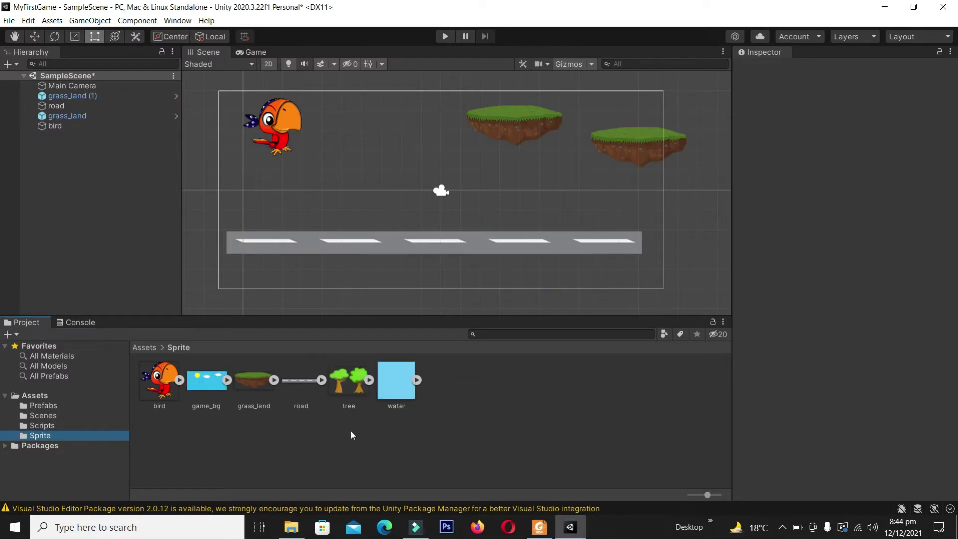
Step: Place the tree sprite in the scene above the middle of the road
left_click(347, 383)
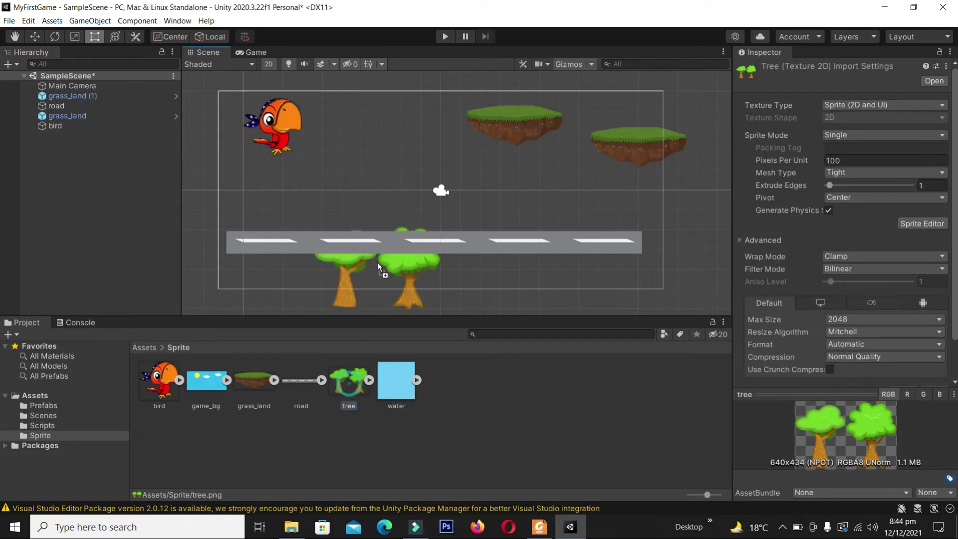
mouse_move(350, 384)
left_mouse_down()
mouse_move(398, 182)
mouse_move(455, 202)
left_mouse_up()
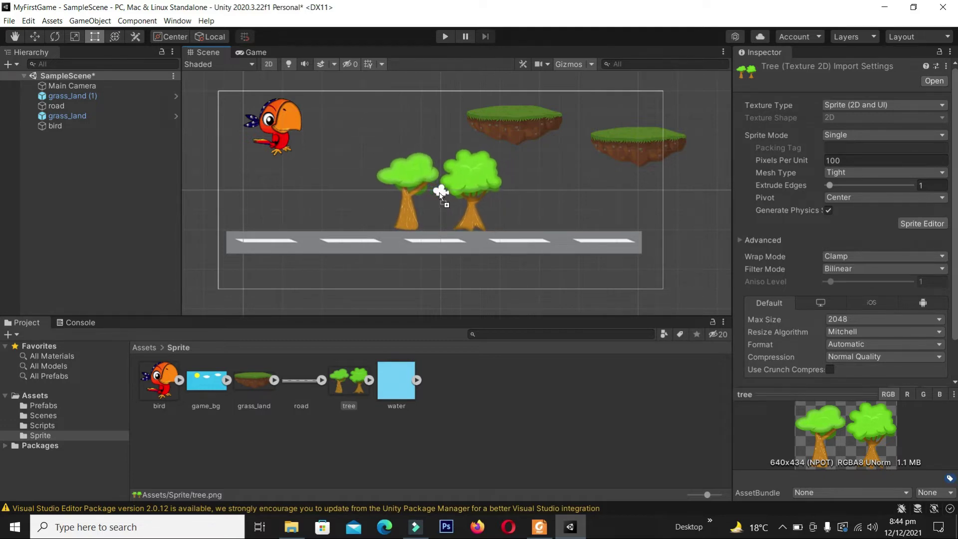
left_click_drag(454, 198, 441, 194)
left_click(554, 172)
Step: Raise the right floating island and move the upper island down to the right
left_click_drag(631, 138, 633, 122)
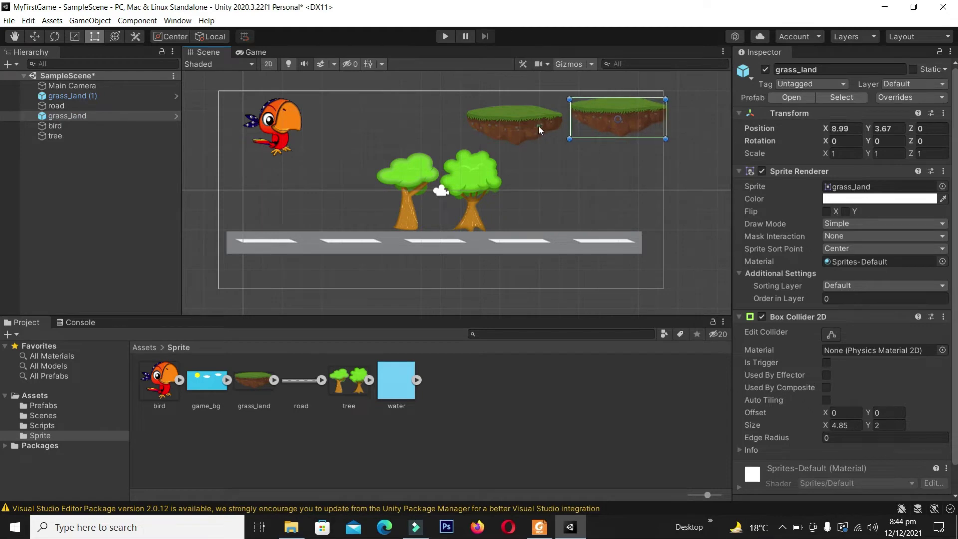
left_click_drag(538, 124, 584, 194)
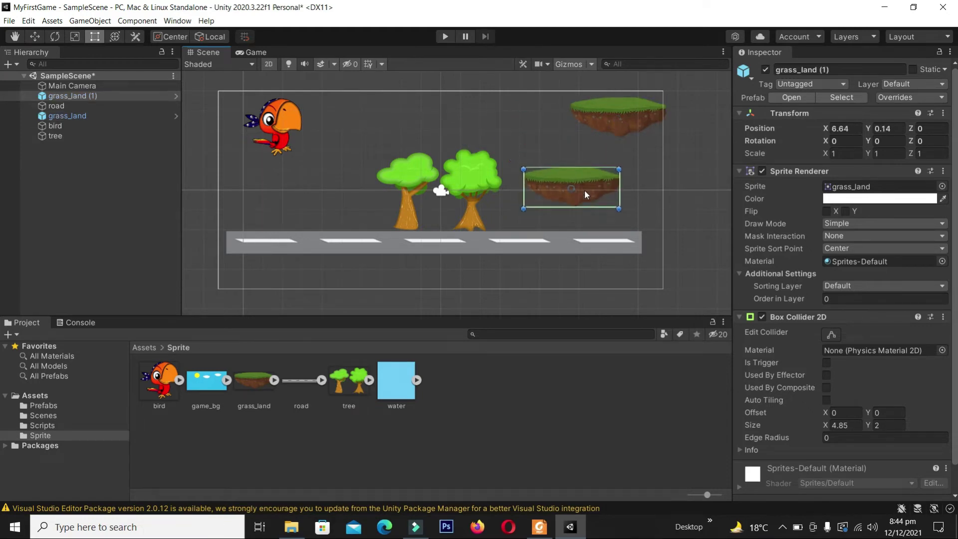
left_click(691, 184)
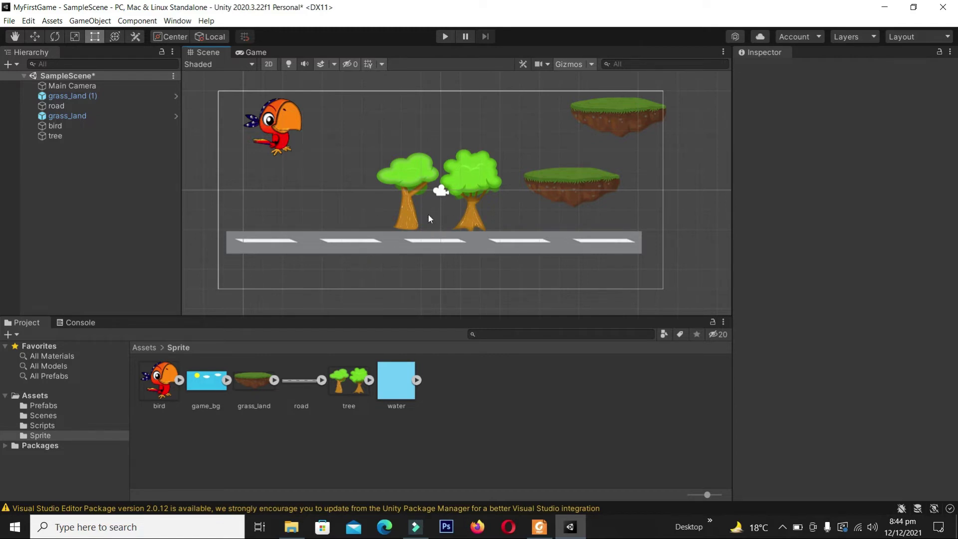
Step: Start Play mode and watch the bird, trees, road and islands in the Game tab
left_click(446, 36)
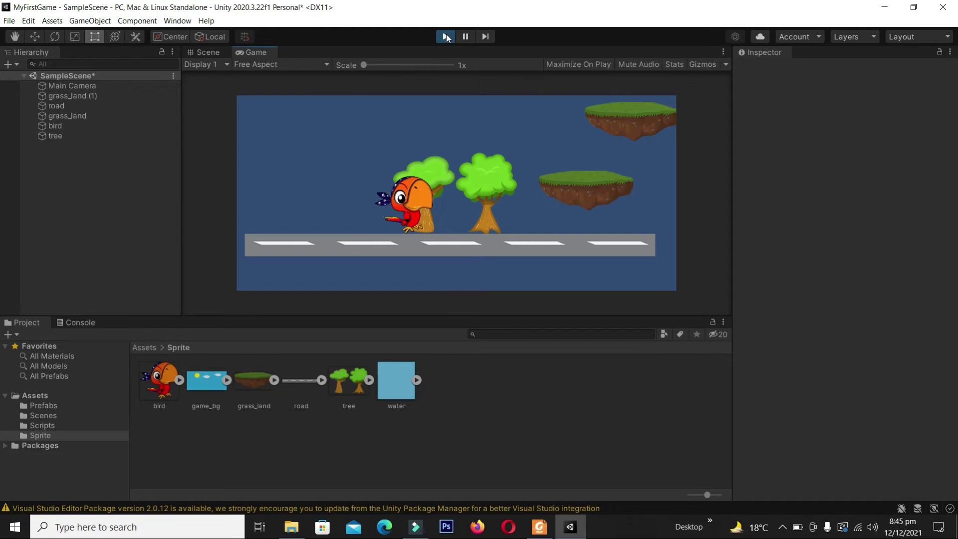
Step: Stop the game and move the first tree pair right toward the centre
left_click(447, 38)
left_click(360, 159)
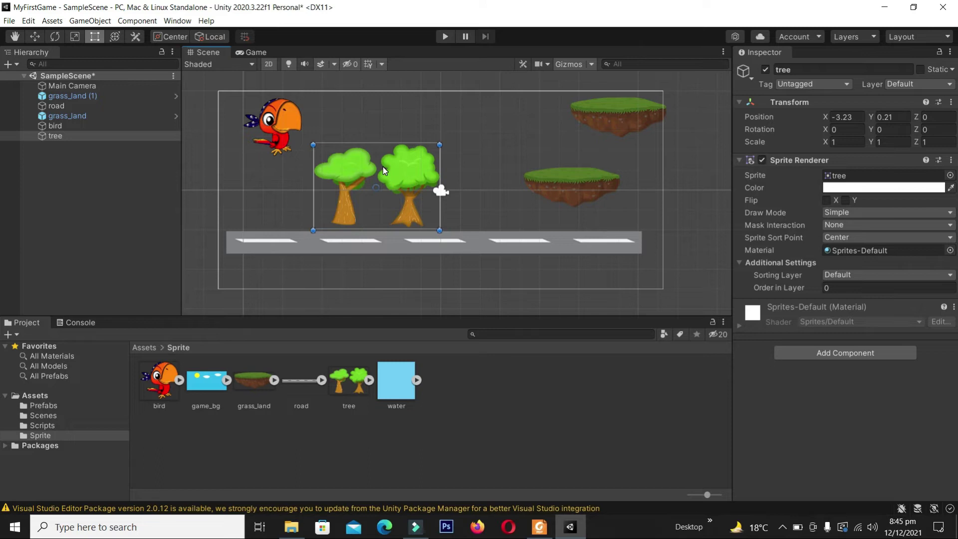
left_click_drag(382, 167, 459, 159)
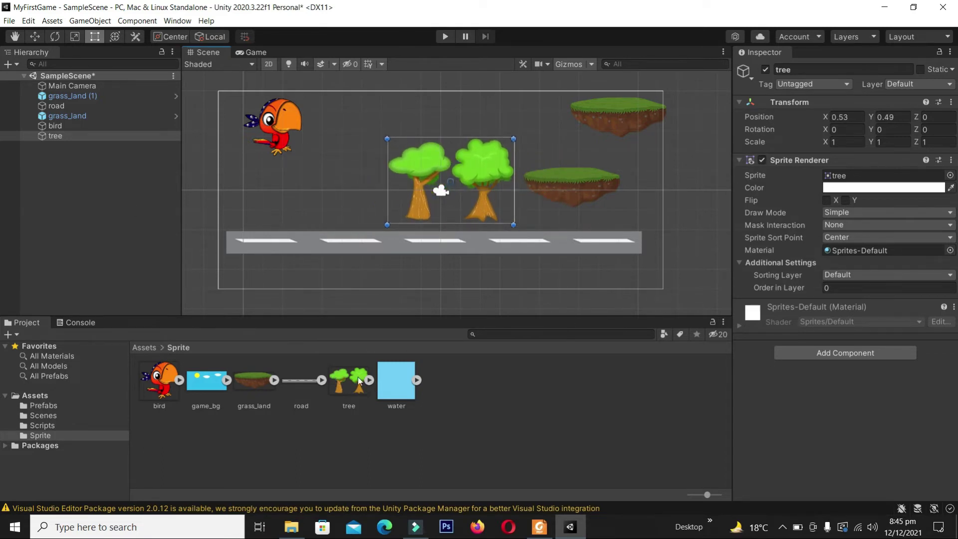
Step: Add a second tree pair at the road's left end and set its Order in Layer to 1
left_click_drag(359, 380, 309, 192)
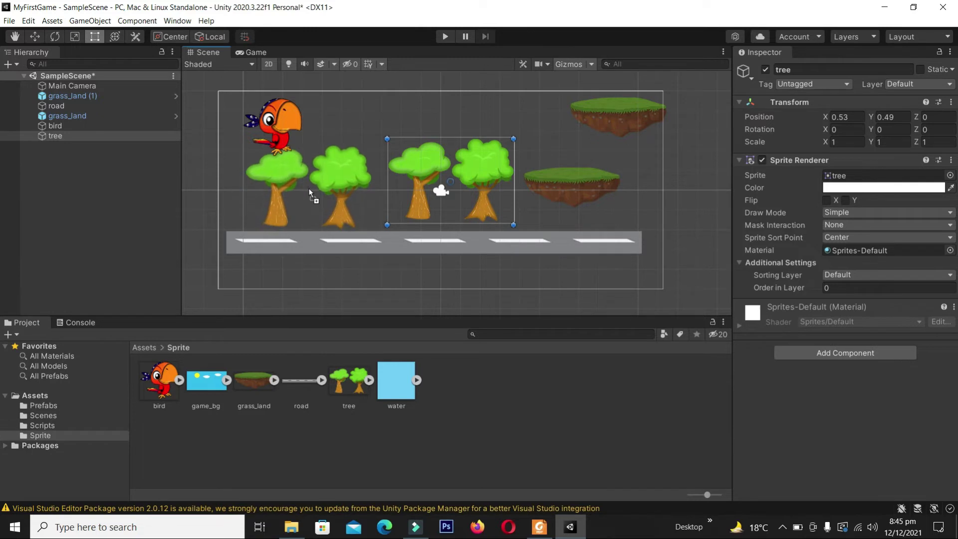
mouse_move(309, 192)
left_mouse_down()
mouse_move(310, 231)
mouse_move(312, 222)
left_mouse_up()
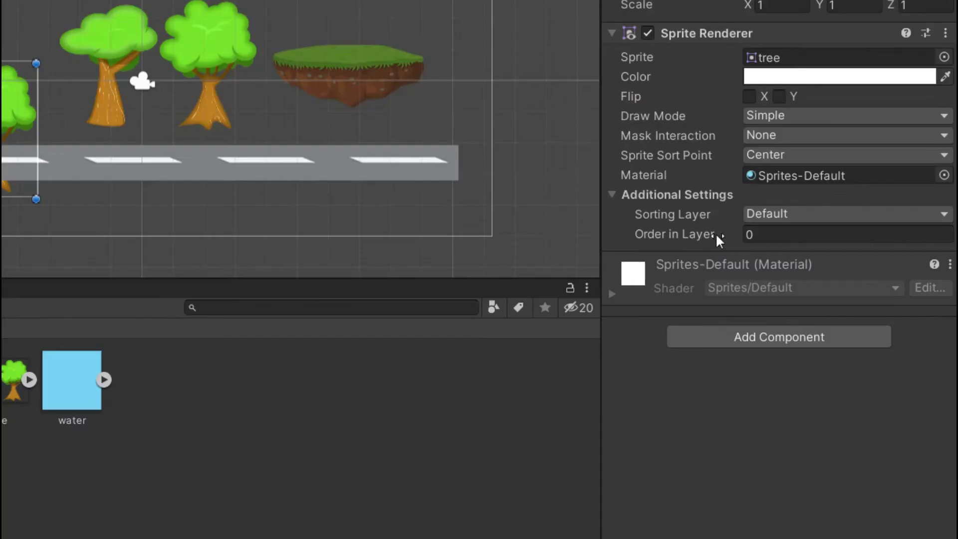
left_click(769, 236)
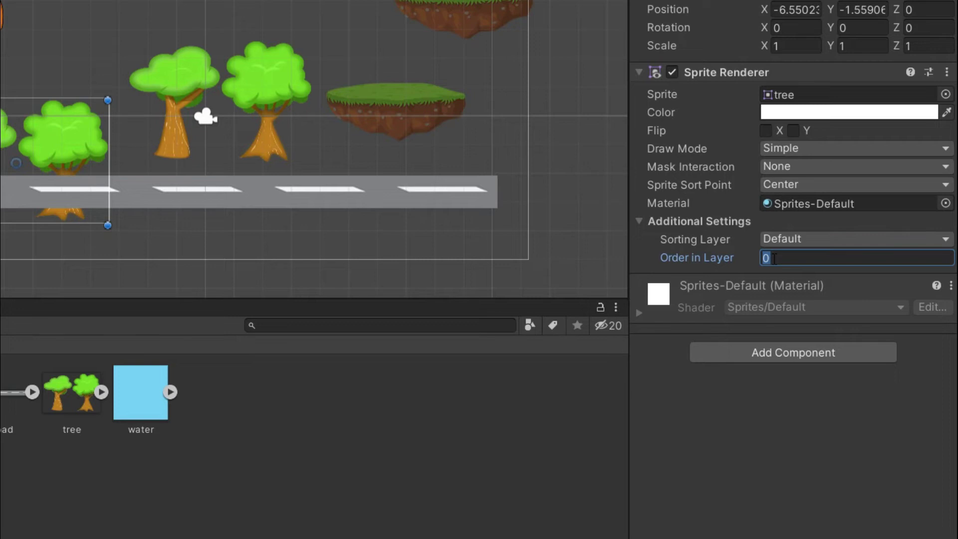
type("1")
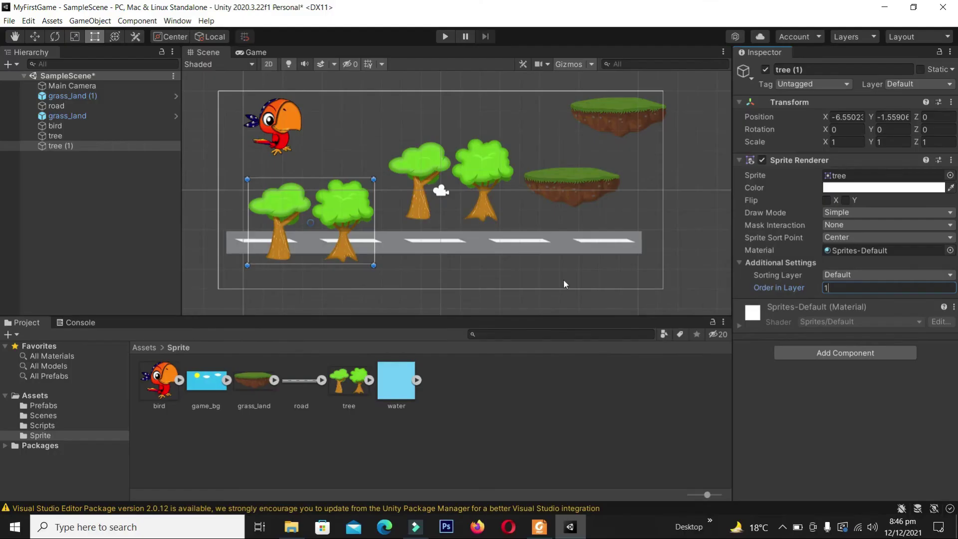
left_click(558, 277)
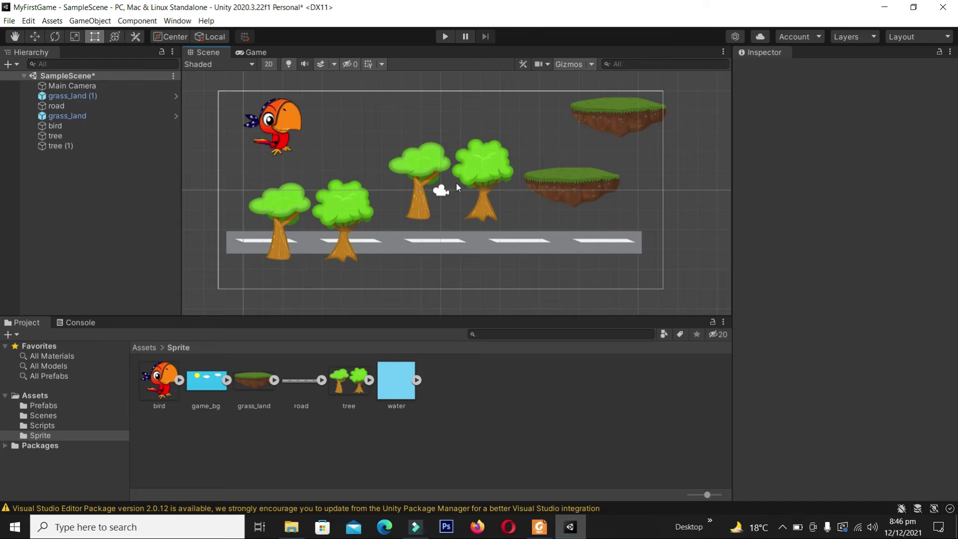
Step: Lower the right pair of trees, then fly the bird past them in Play mode
left_click(492, 156)
left_click_drag(491, 173, 493, 193)
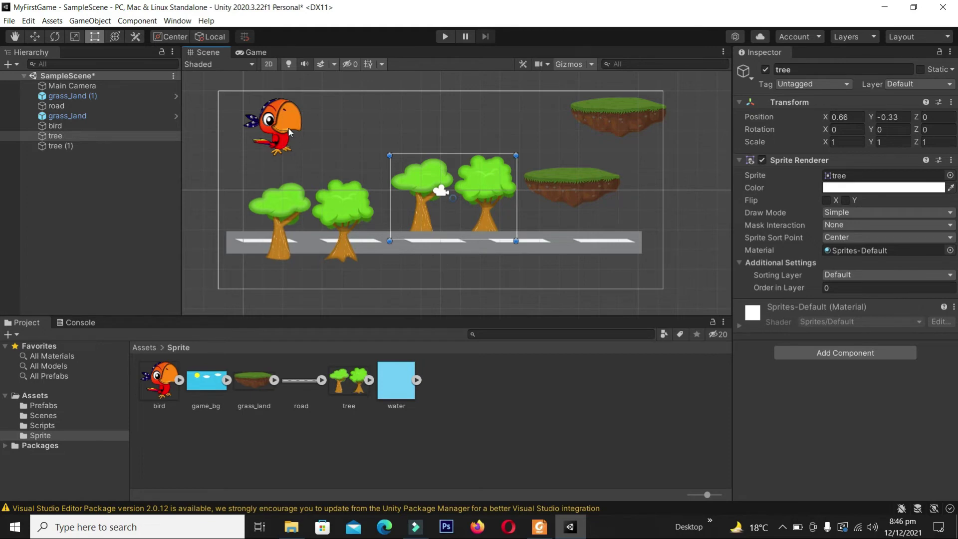
left_click(445, 35)
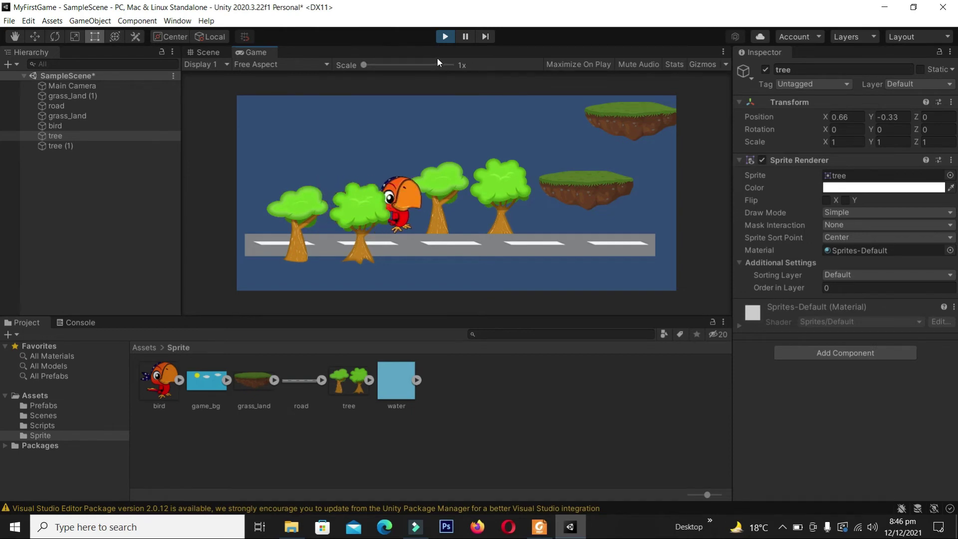
key("space")
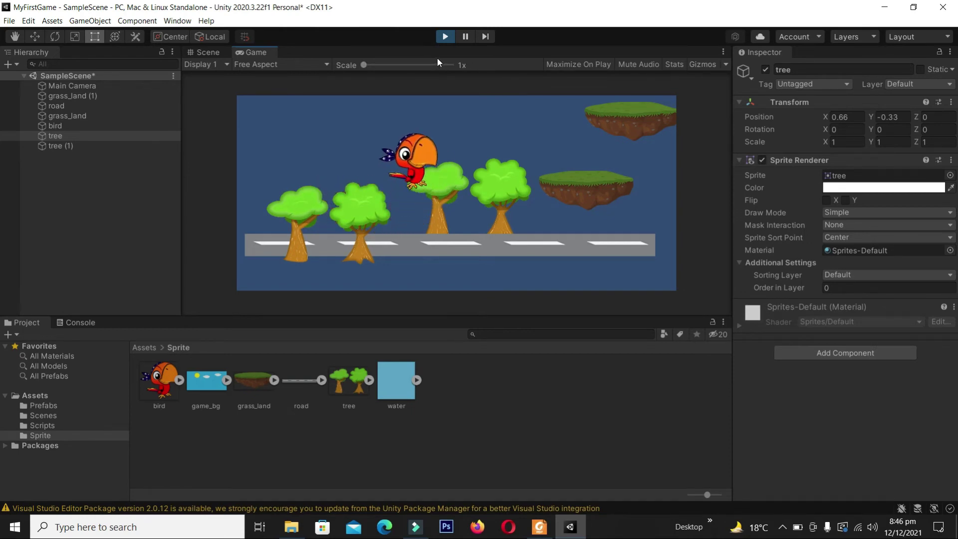
key("space")
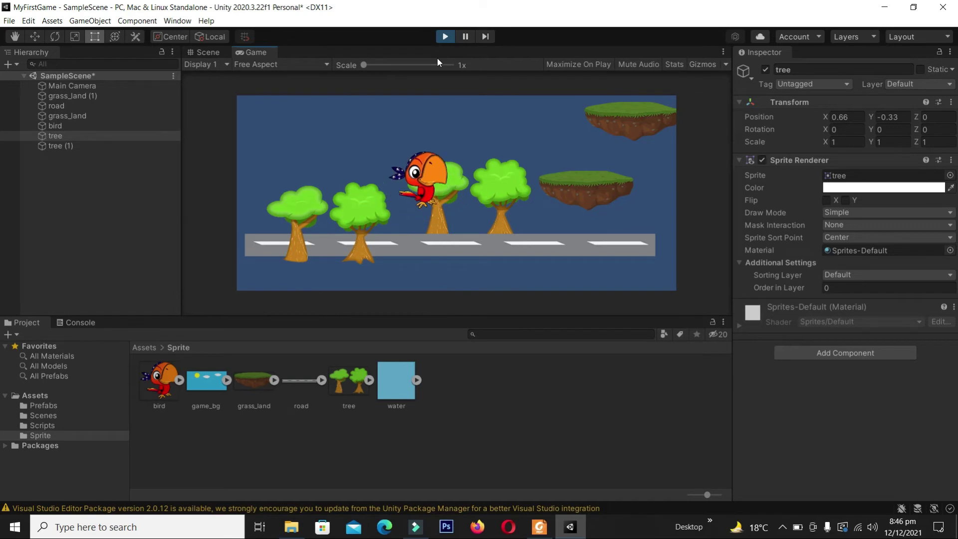
left_click(446, 37)
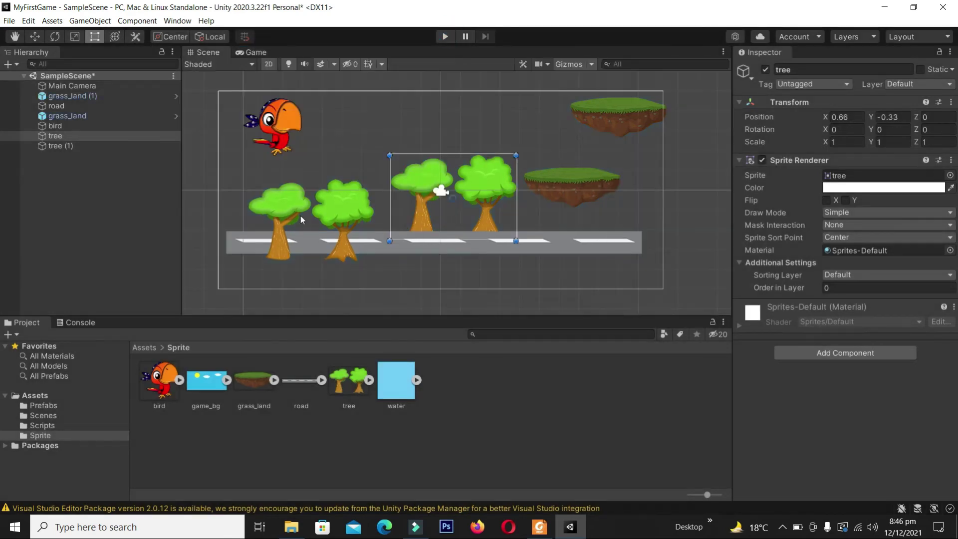
left_click(277, 124)
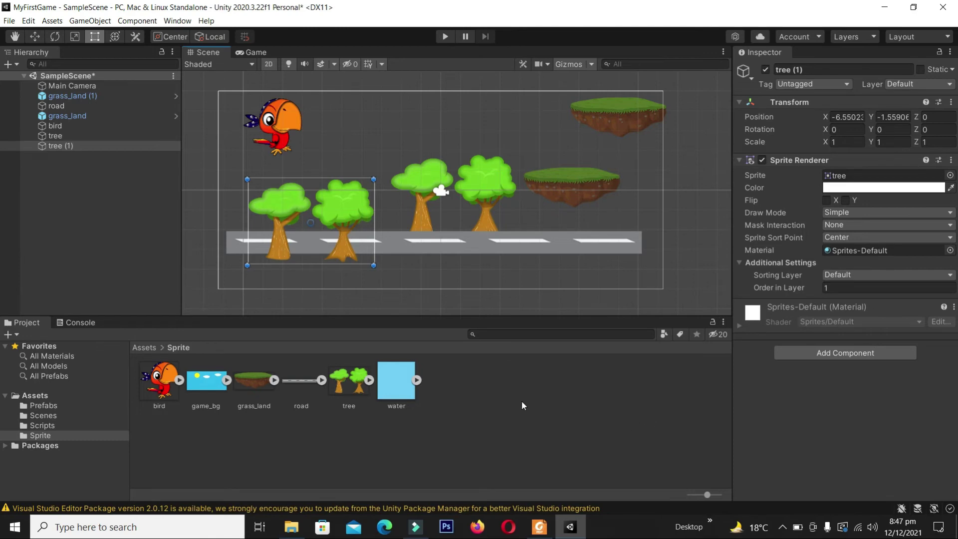
Step: Place the game_bg sky sprite in the Scene over the camera frame
left_click_drag(199, 389, 444, 199)
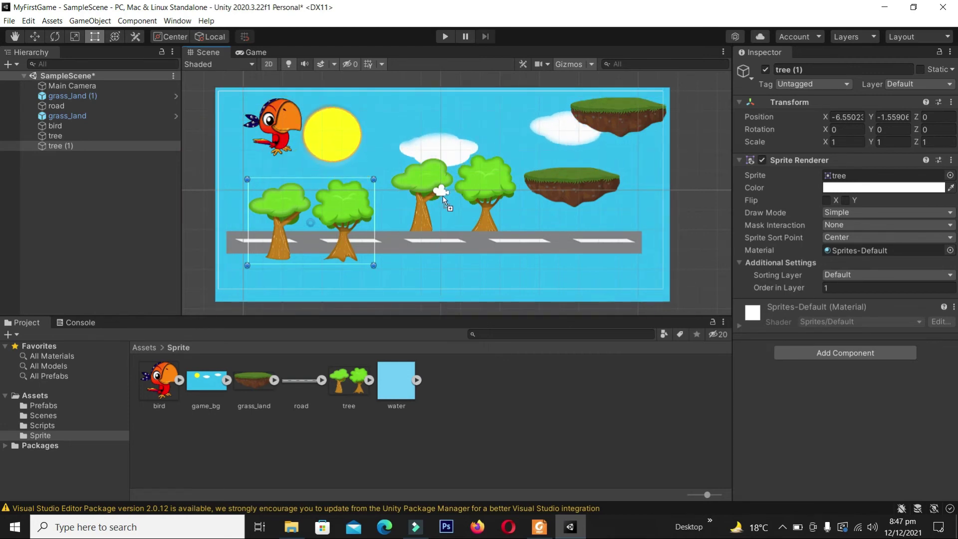
left_click_drag(444, 199, 440, 191)
left_click(195, 218)
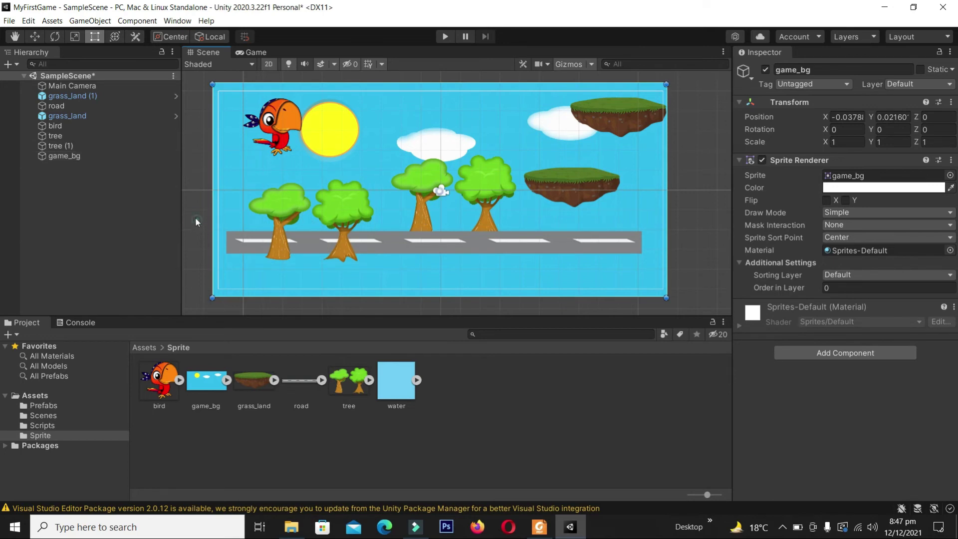
left_click(284, 125)
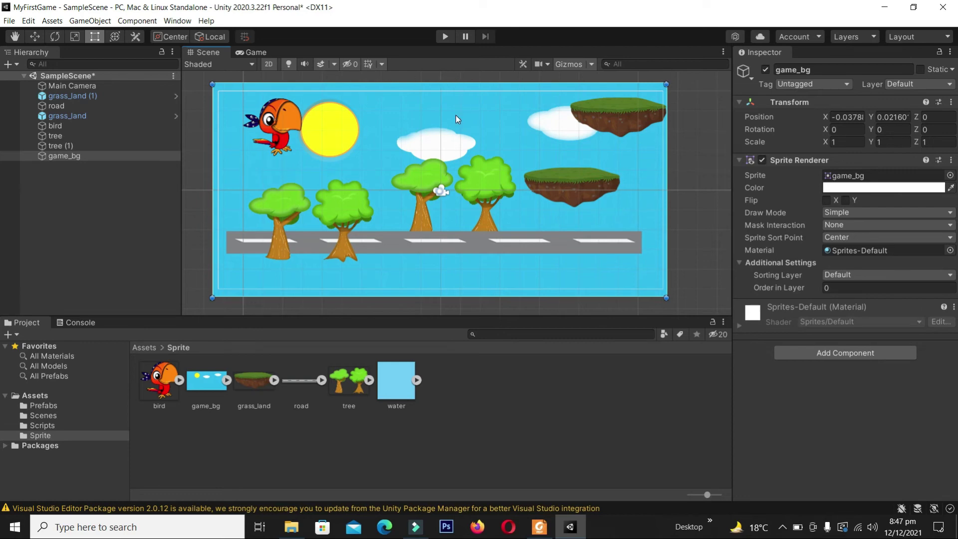
Step: Set the sky background's Order in Layer to -1 and preview the game
left_click(853, 287)
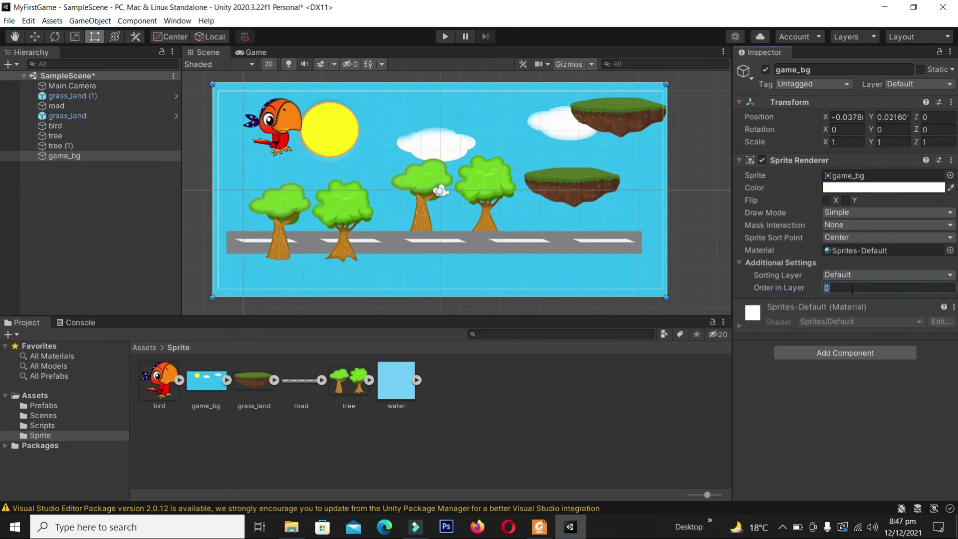
left_click(206, 380)
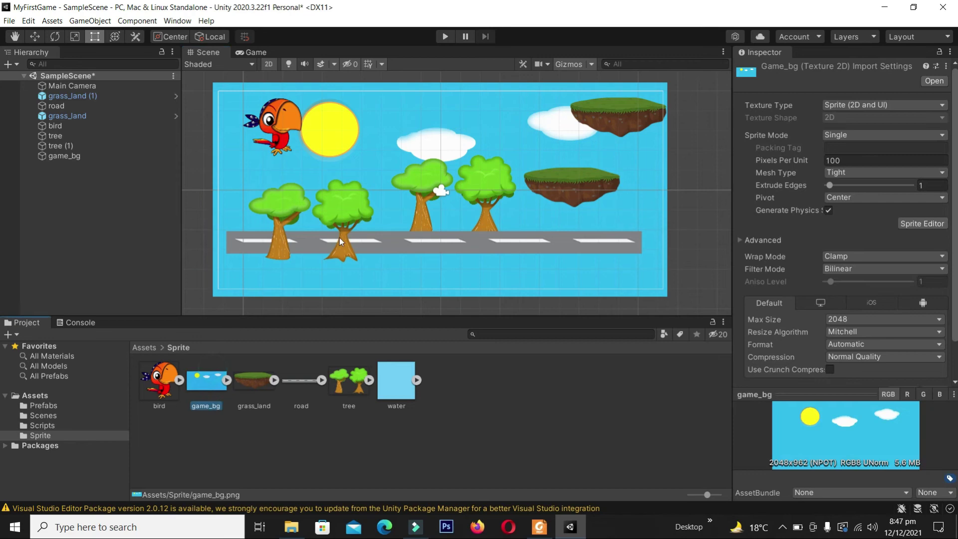
scroll(956, 232, "down", 2)
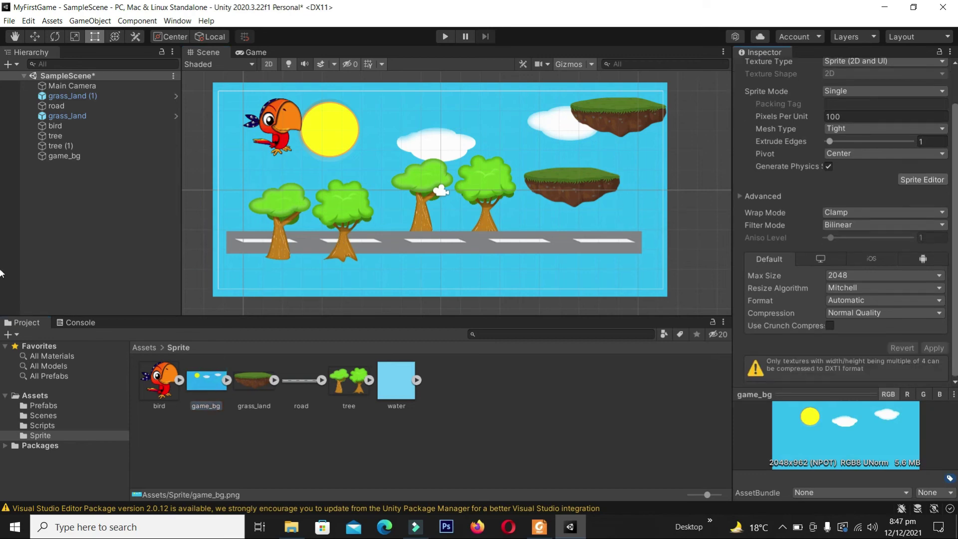
left_click(391, 106)
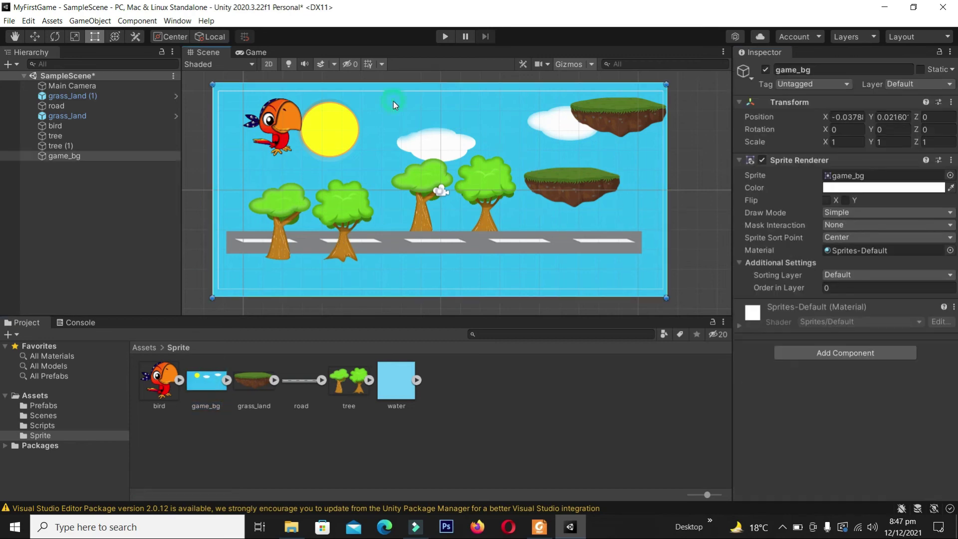
left_click(837, 288)
type("-1")
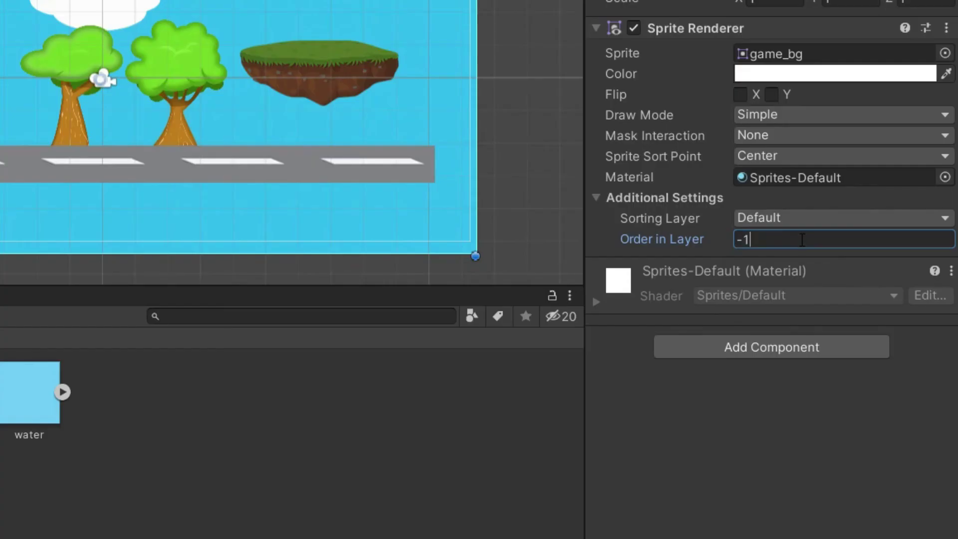
key("BackSpace")
key("BackSpace")
type("-")
type("1")
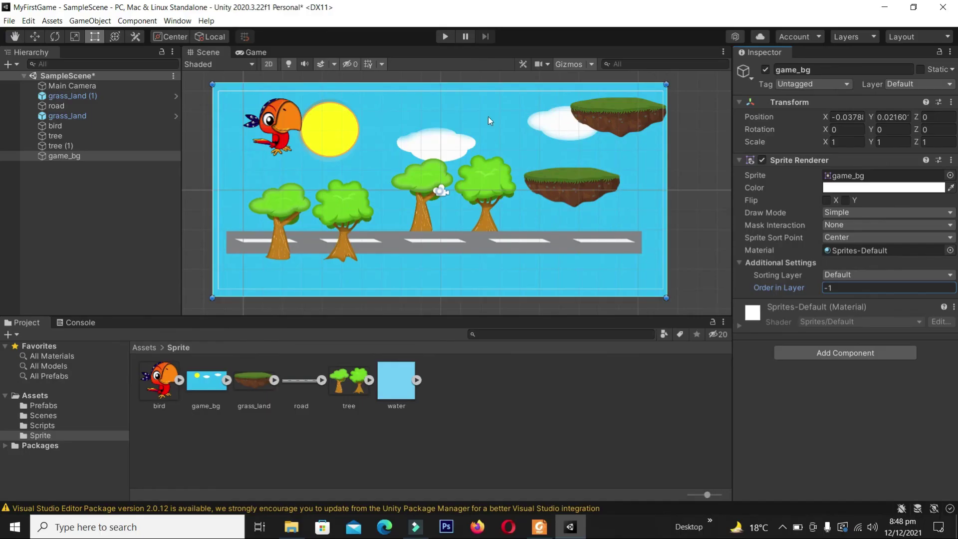
left_click(447, 36)
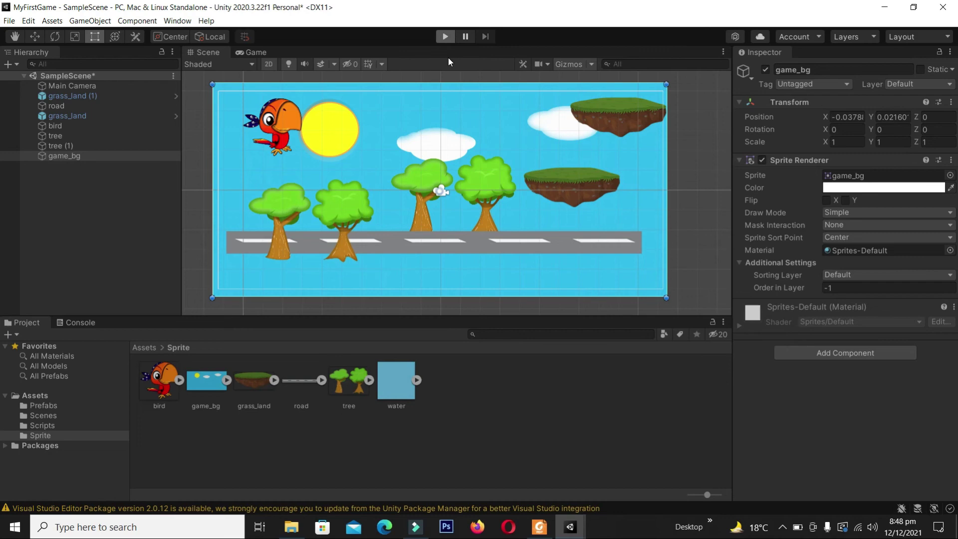
Step: Play the game to watch the bird fly over the sky, sun and clouds
left_click(448, 42)
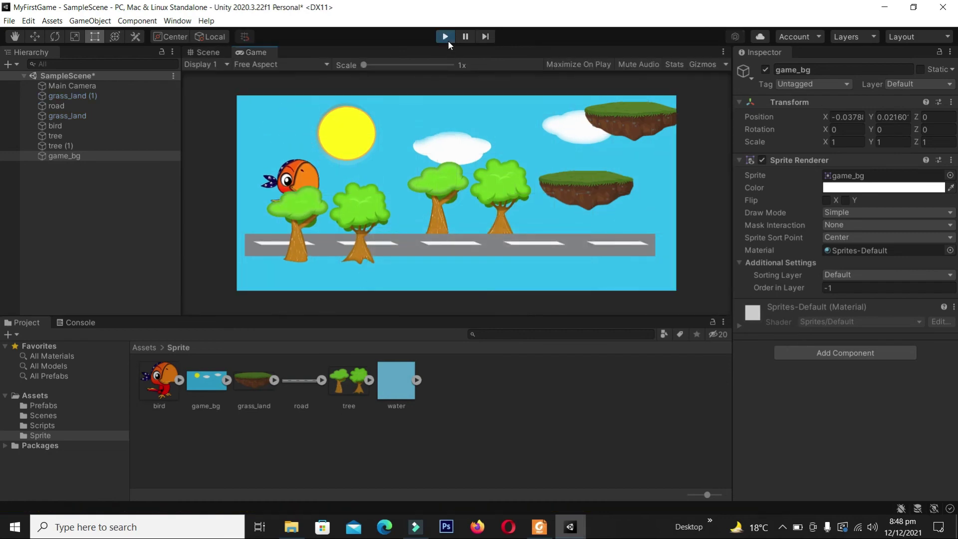